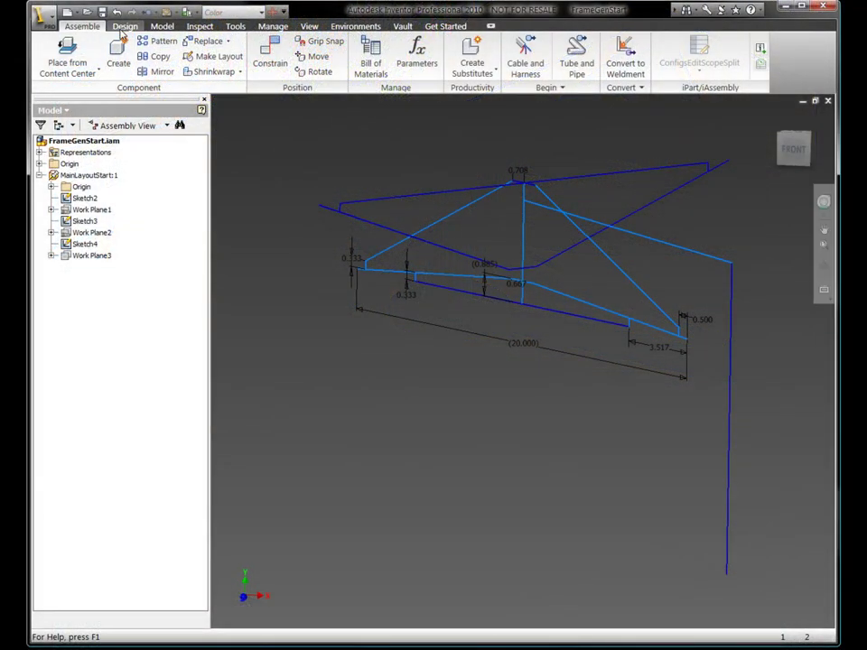
# Insert ANSI ASTM Pipe 12 x 0.500 members on the right post, sloped beam and central post
pyautogui.click(123, 27)
pyautogui.click(136, 54)
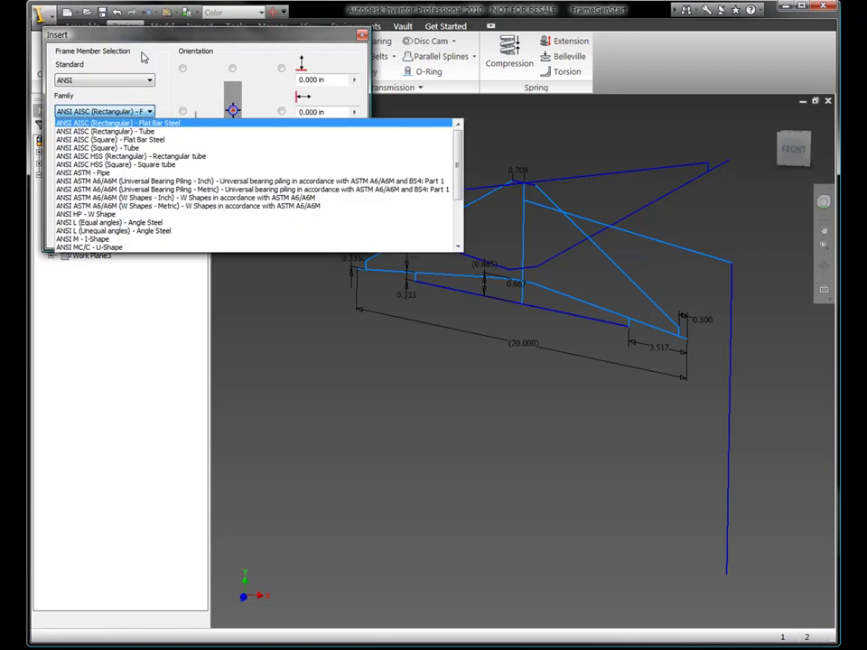
pyautogui.click(132, 173)
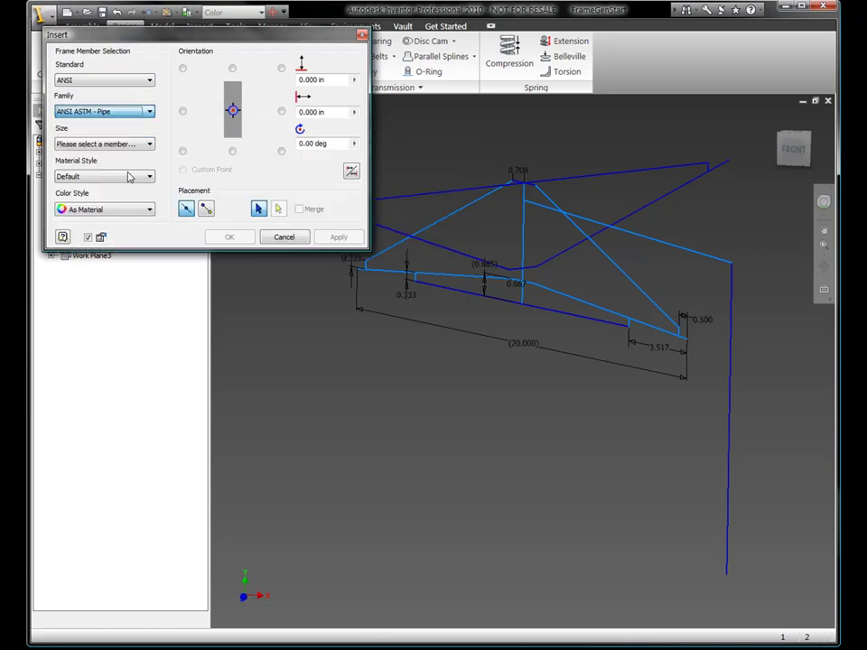
pyautogui.click(132, 144)
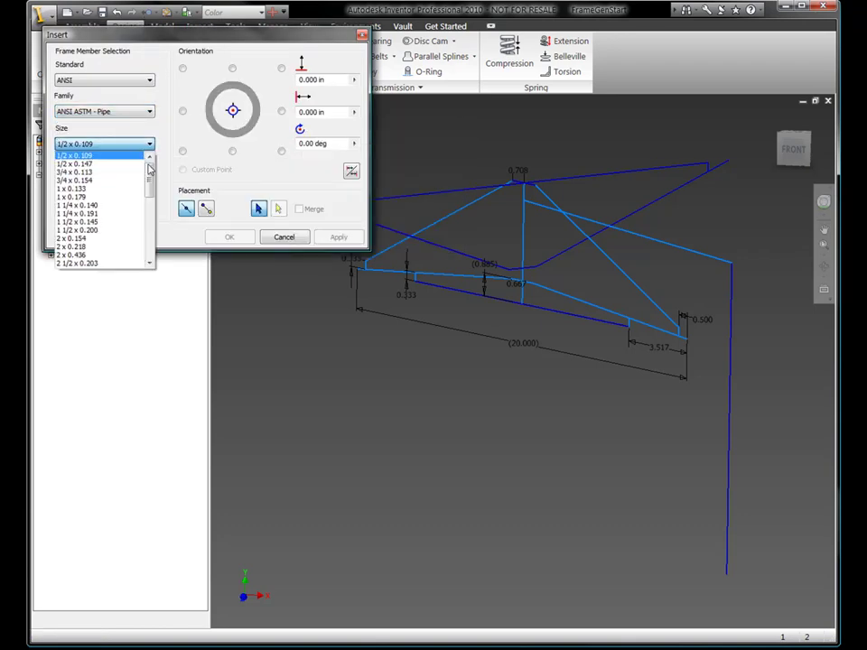
pyautogui.moveTo(149, 163); pyautogui.dragTo(145, 255)
pyautogui.click(138, 264)
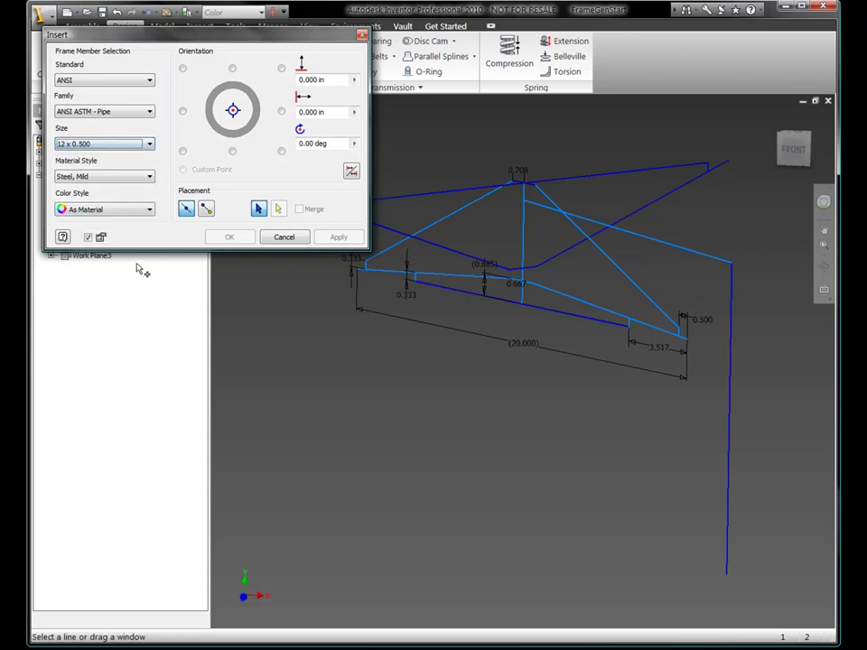
pyautogui.click(731, 388)
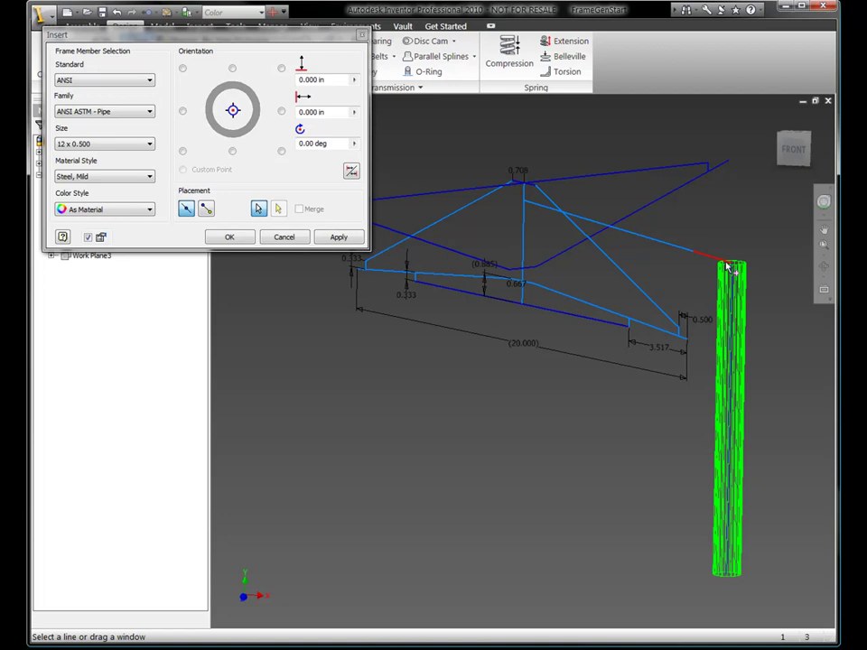
pyautogui.click(669, 245)
pyautogui.click(524, 246)
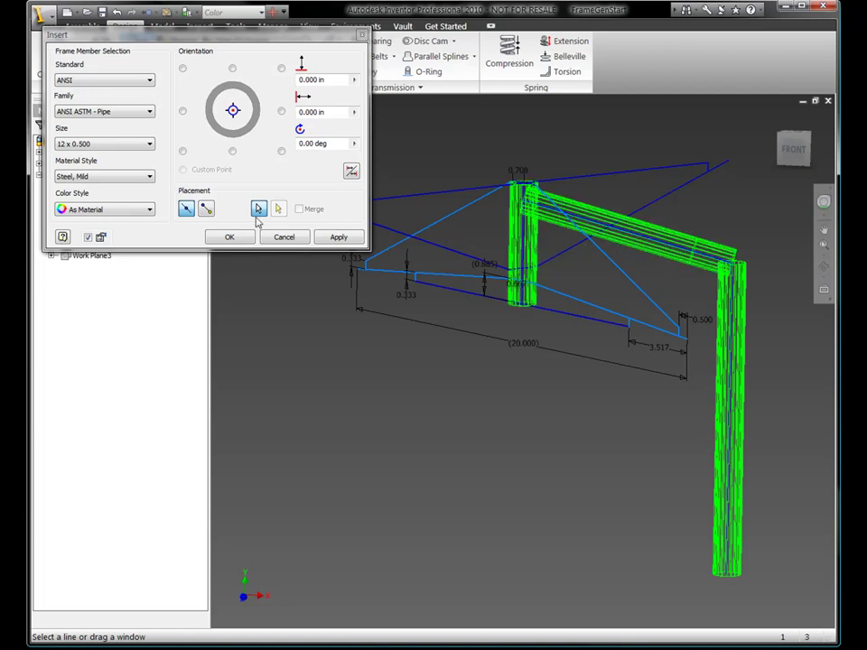
pyautogui.click(87, 238)
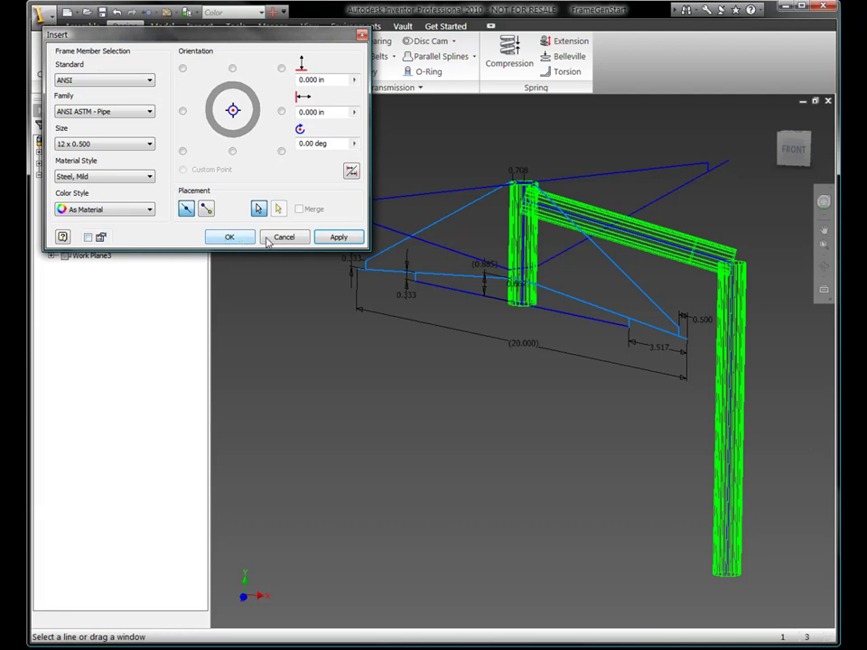
pyautogui.click(339, 238)
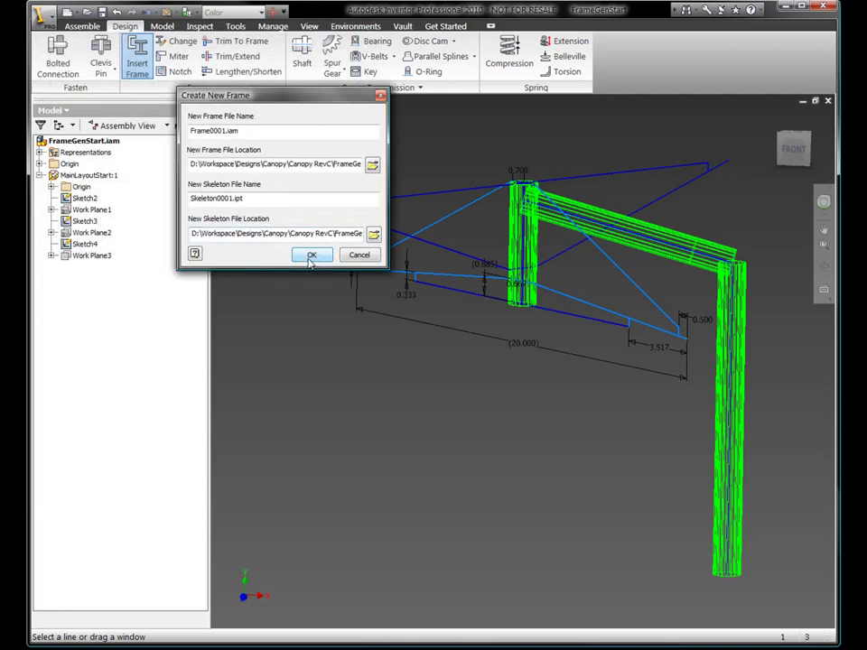
pyautogui.click(310, 257)
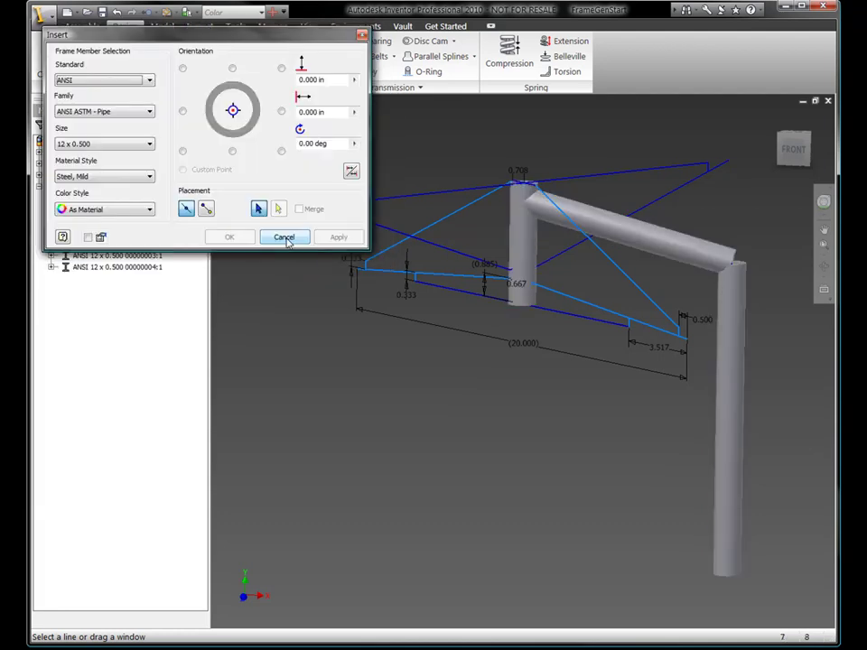
# Place 6 x 0.280 pipe braces along the four diagonal sketch lines
pyautogui.click(144, 146)
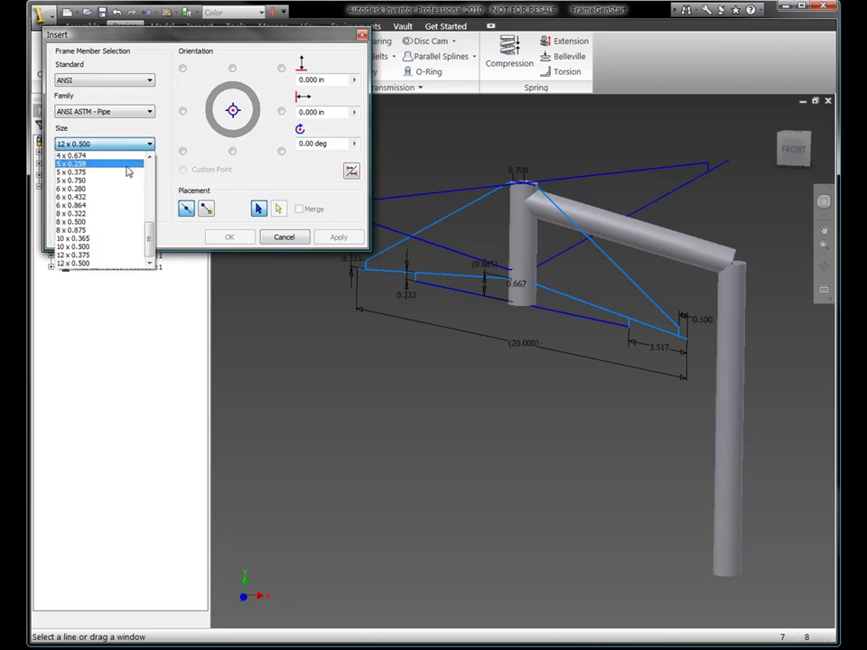
pyautogui.click(126, 188)
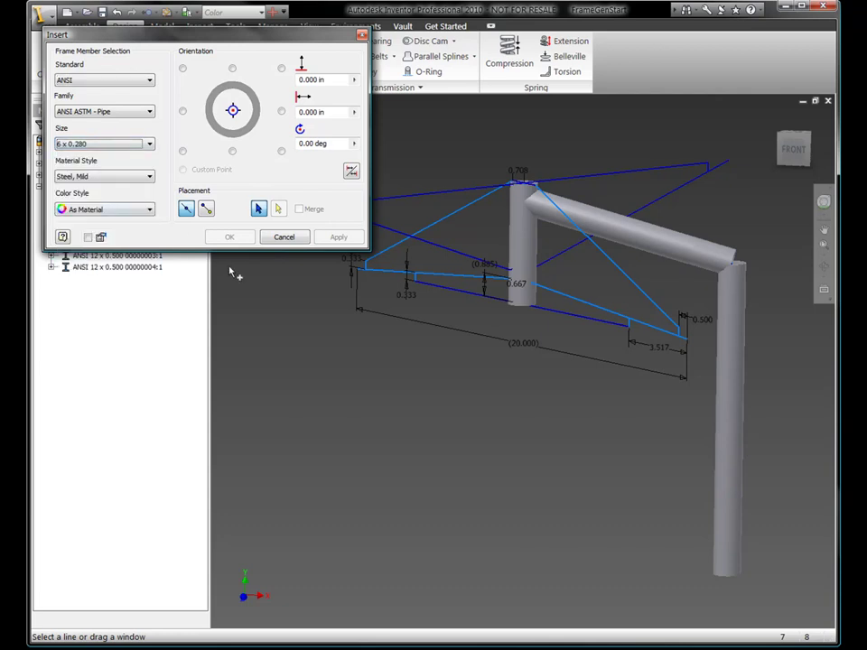
pyautogui.click(438, 246)
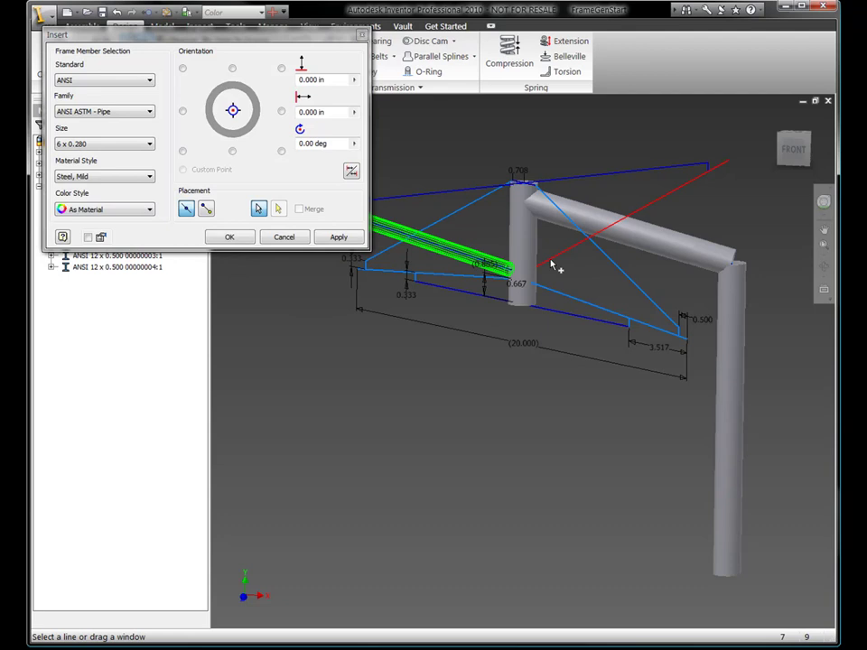
pyautogui.click(554, 263)
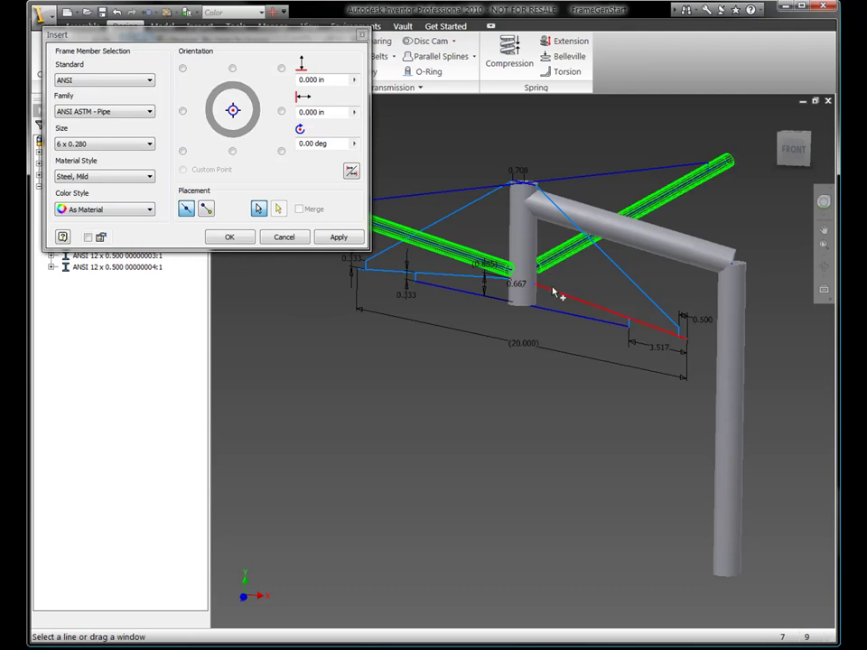
pyautogui.click(559, 294)
pyautogui.click(457, 283)
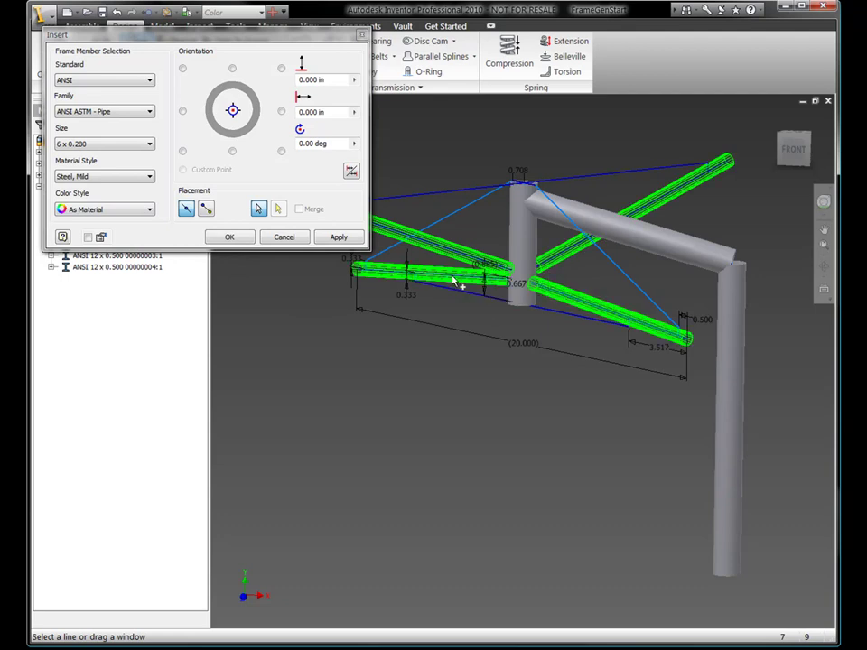
# Insert the four 6 x 0.280 braces and miter the horizontal beam to the right post
pyautogui.click(237, 240)
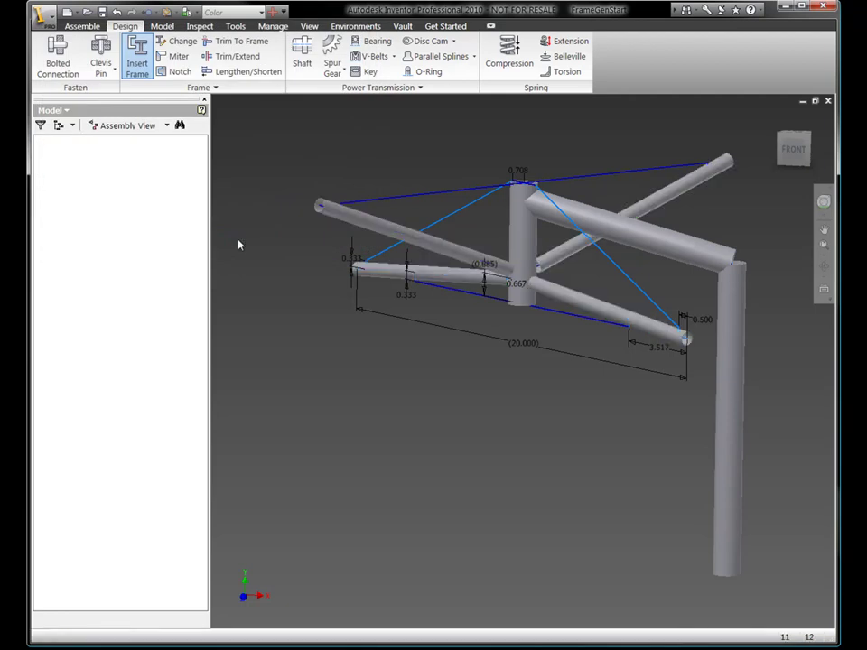
pyautogui.click(172, 55)
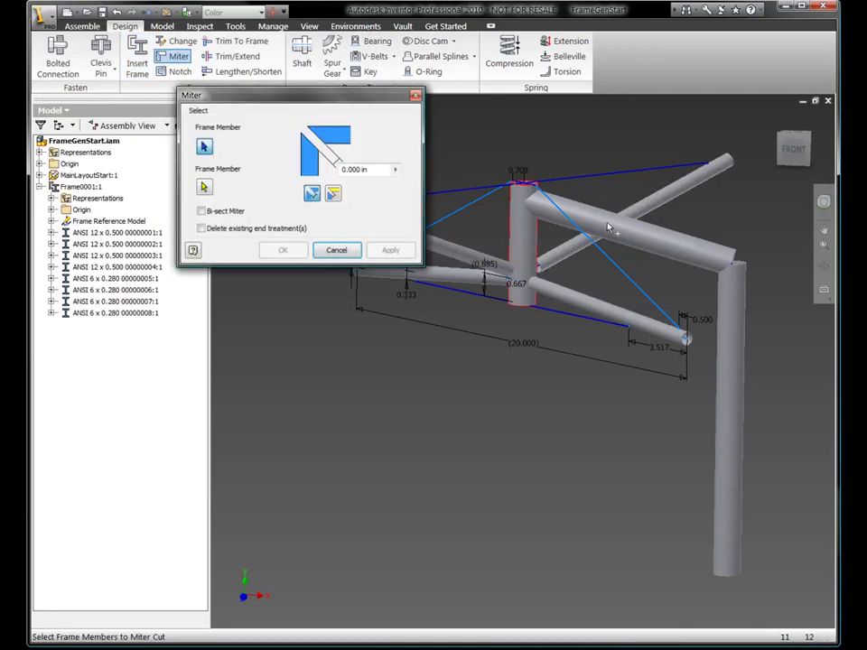
pyautogui.click(711, 257)
pyautogui.click(727, 299)
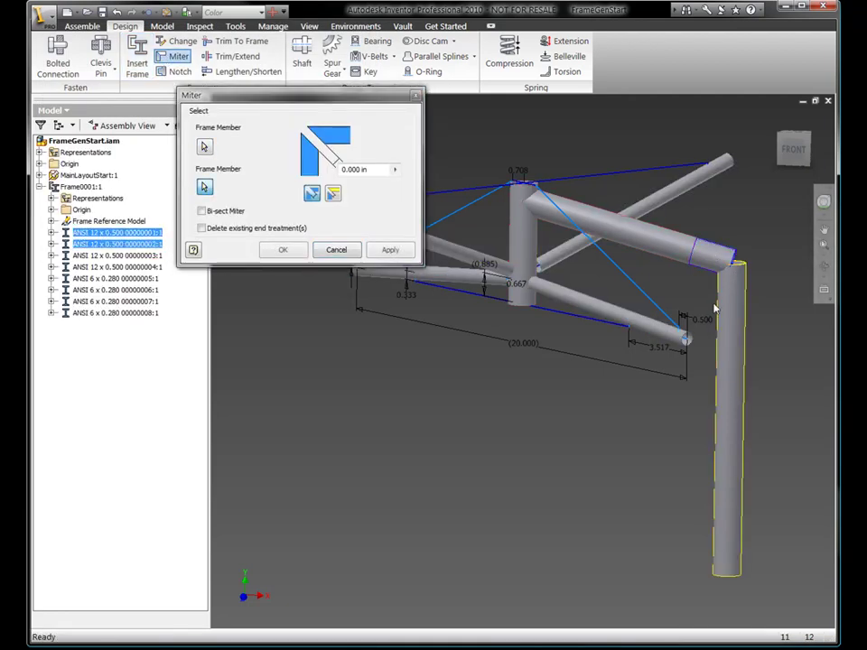
pyautogui.rightClick(696, 296)
pyautogui.click(718, 300)
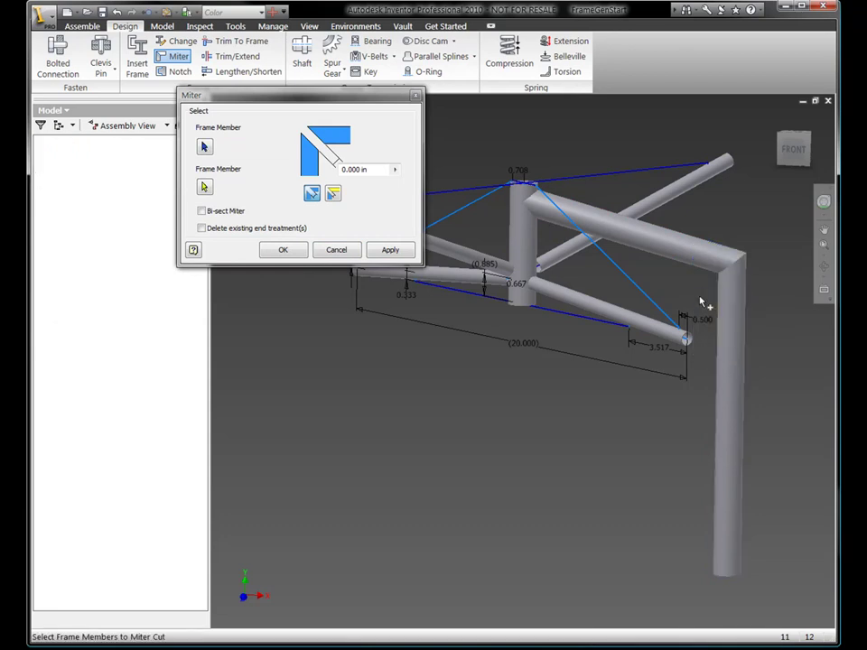
pyautogui.click(356, 250)
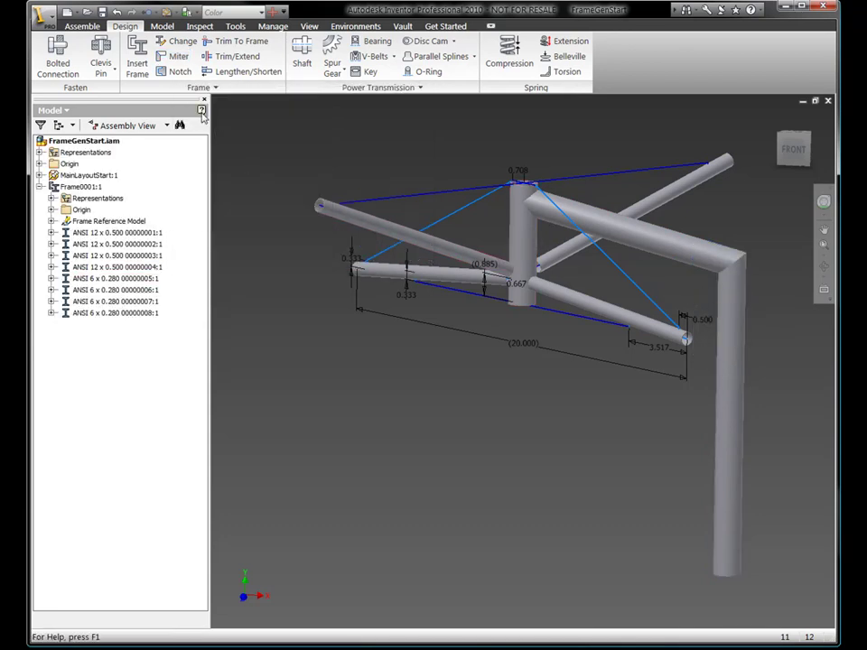
# Notch the central post against the upper beam
pyautogui.click(169, 72)
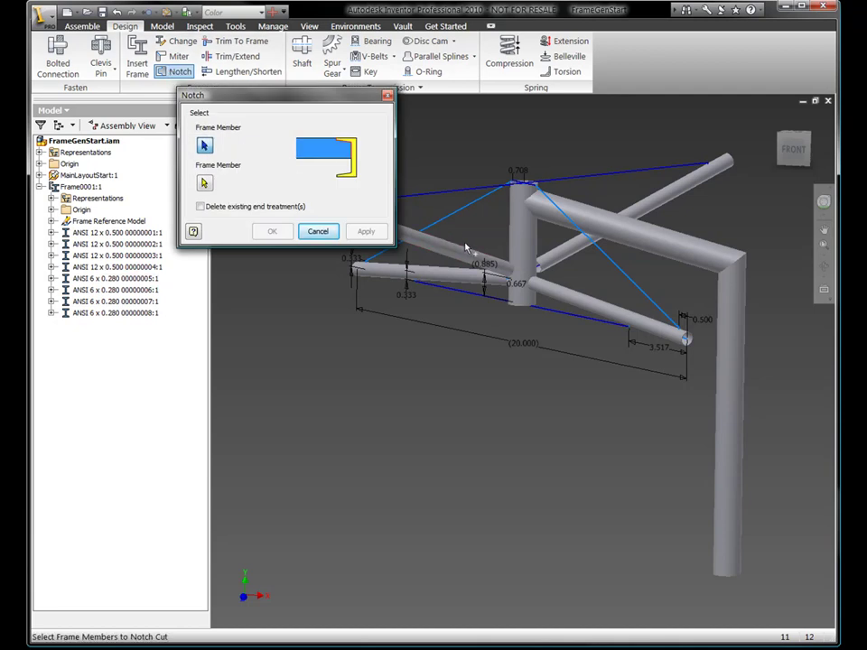
pyautogui.click(518, 237)
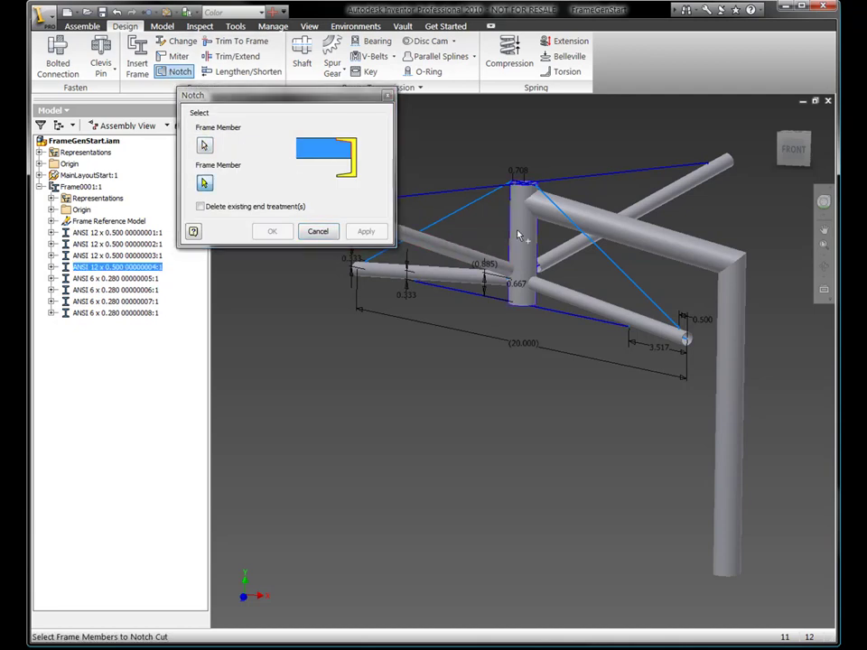
pyautogui.click(546, 217)
pyautogui.rightClick(479, 150)
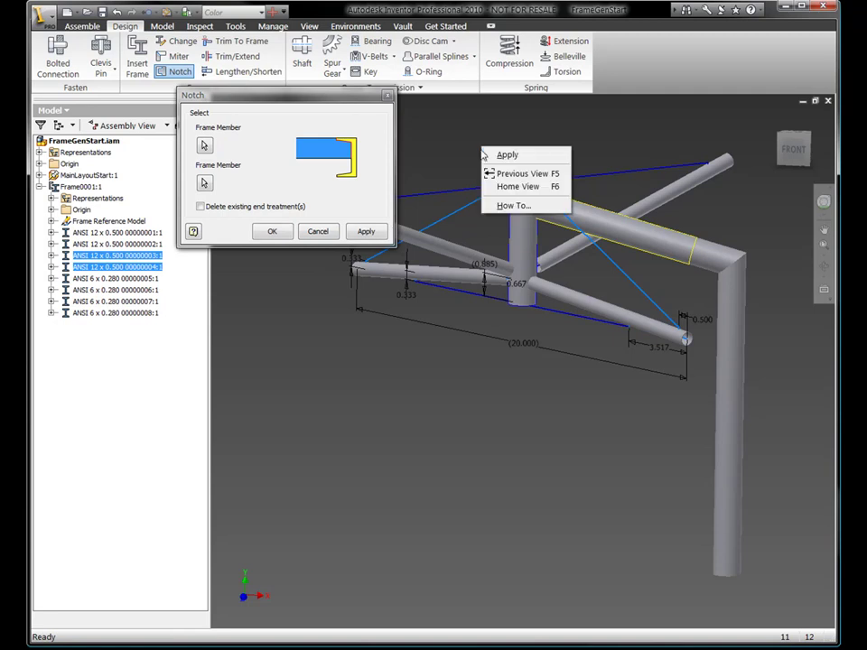
pyautogui.click(503, 155)
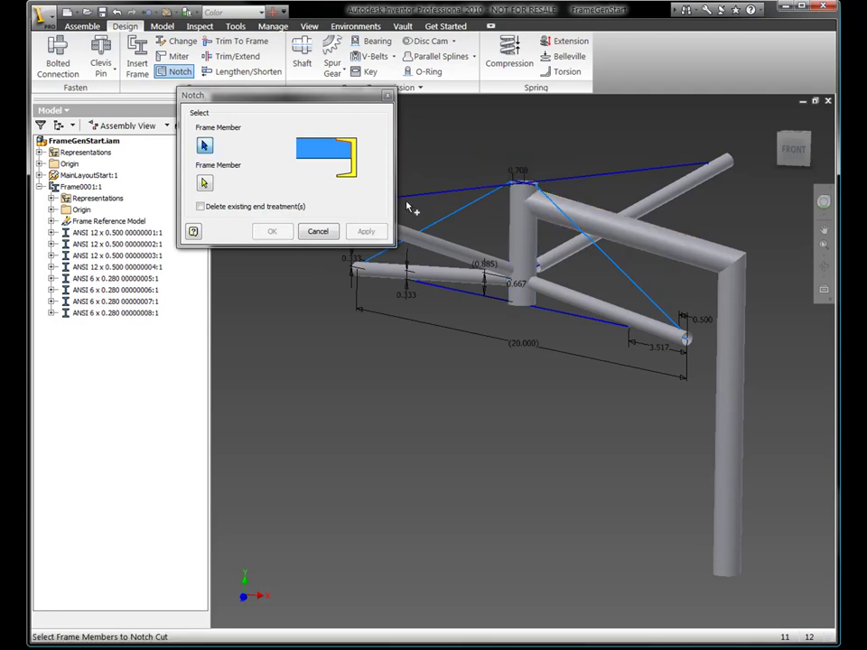
pyautogui.click(318, 232)
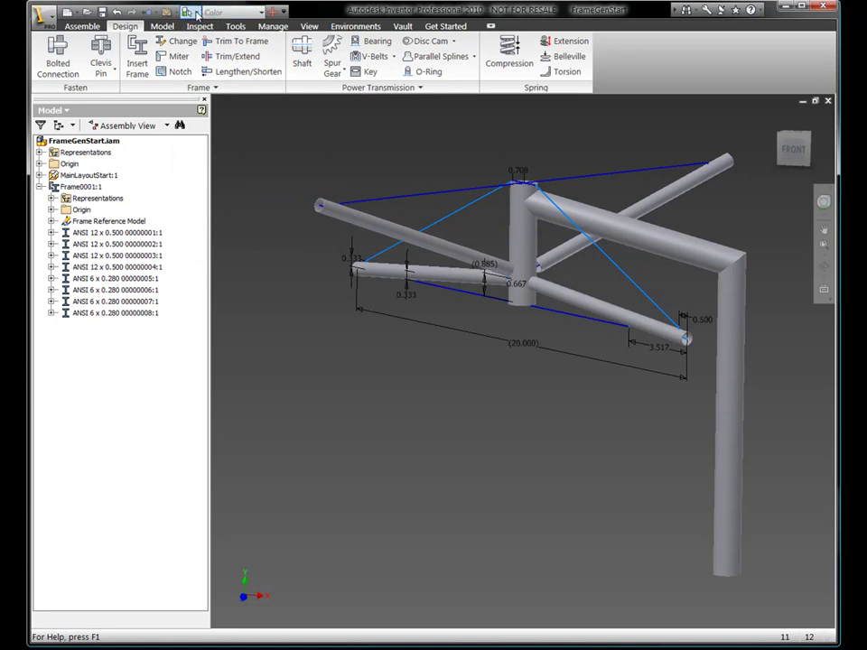
# Drag the layout sketch endpoint and post line to a 22.625 span, then local-update the frame
pyautogui.click(196, 13)
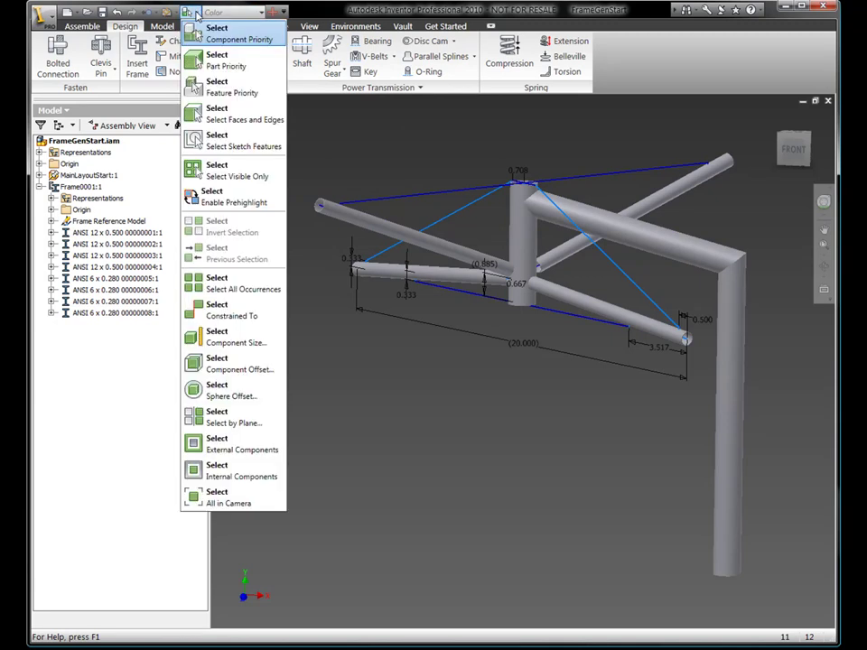
pyautogui.click(235, 143)
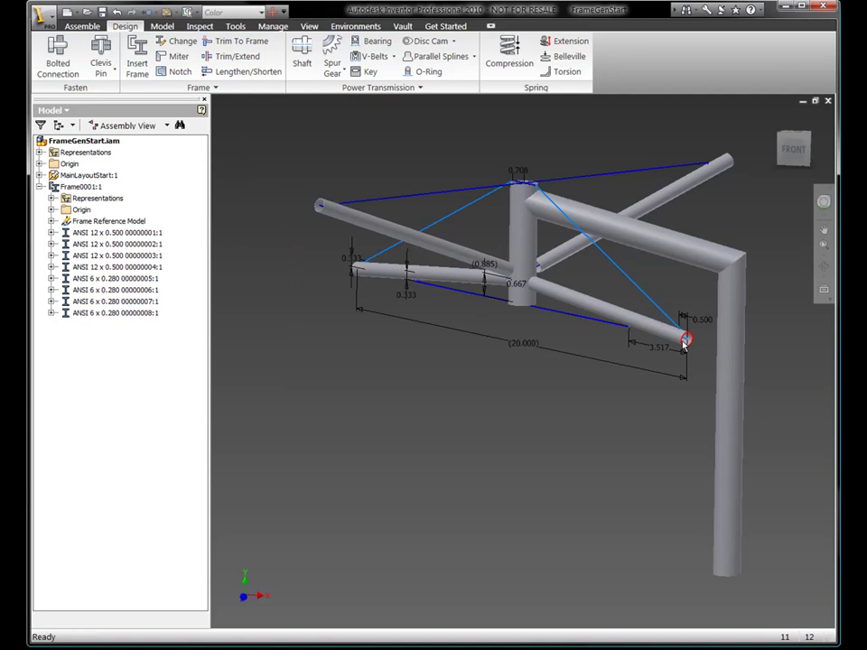
pyautogui.moveTo(669, 343); pyautogui.dragTo(708, 343)
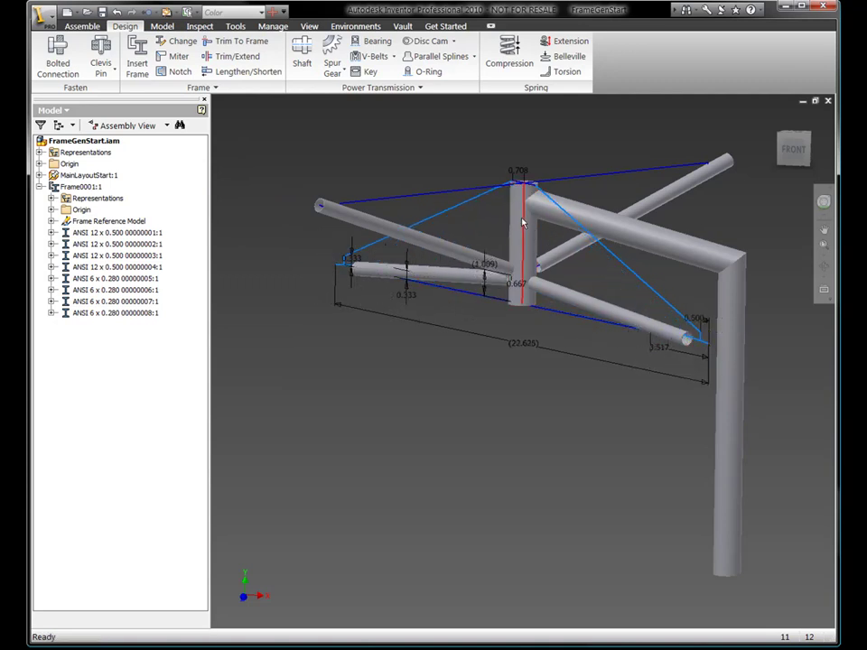
pyautogui.moveTo(506, 213); pyautogui.dragTo(476, 174)
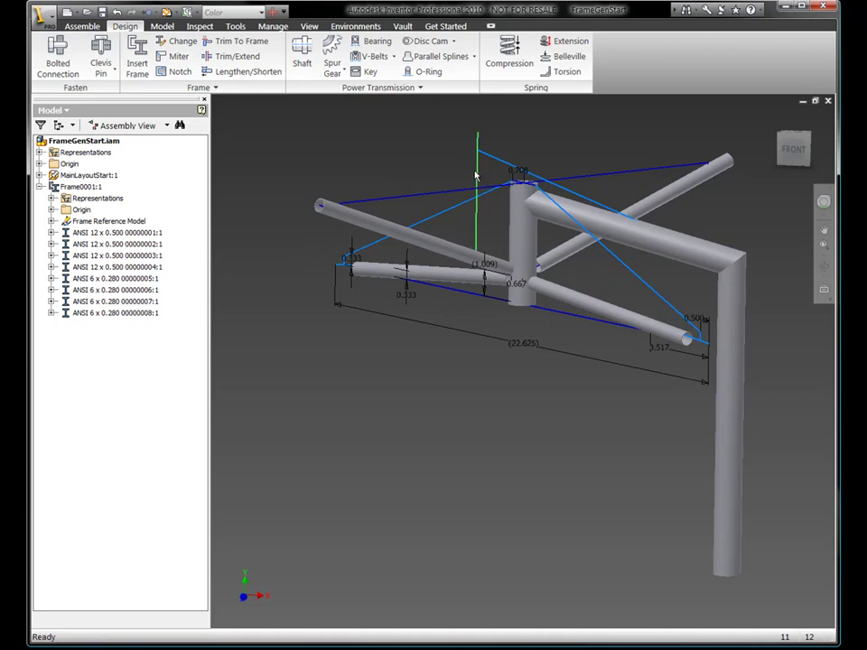
pyautogui.click(177, 14)
pyautogui.click(192, 32)
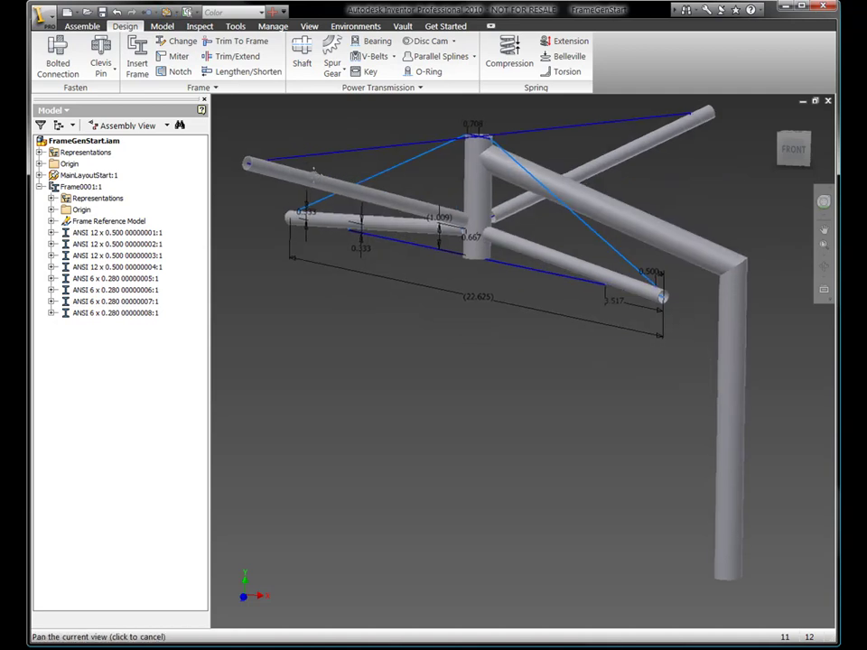
# View the canopy from the front, return home, and zoom into the flange near the post top
pyautogui.click(797, 152)
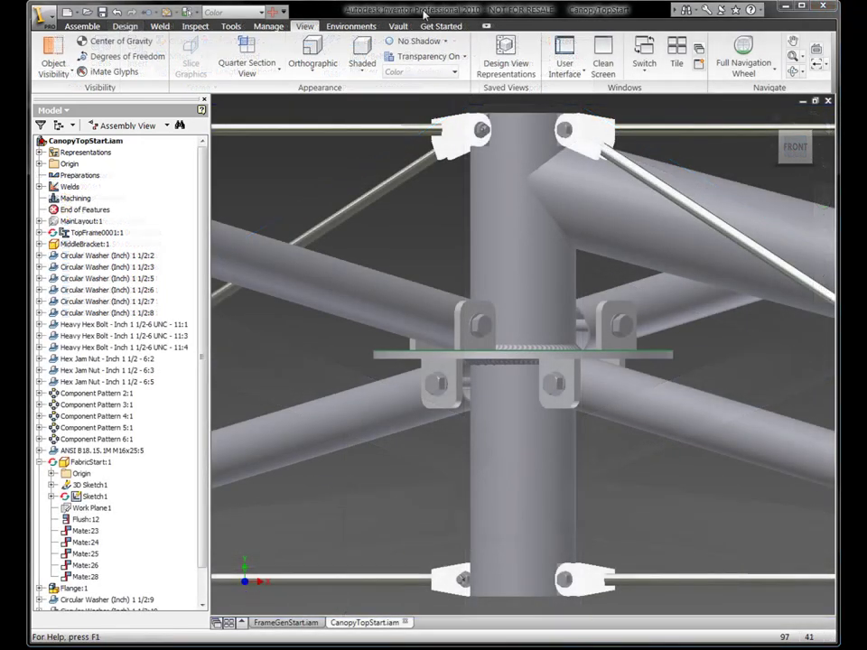
pyautogui.press('F6')
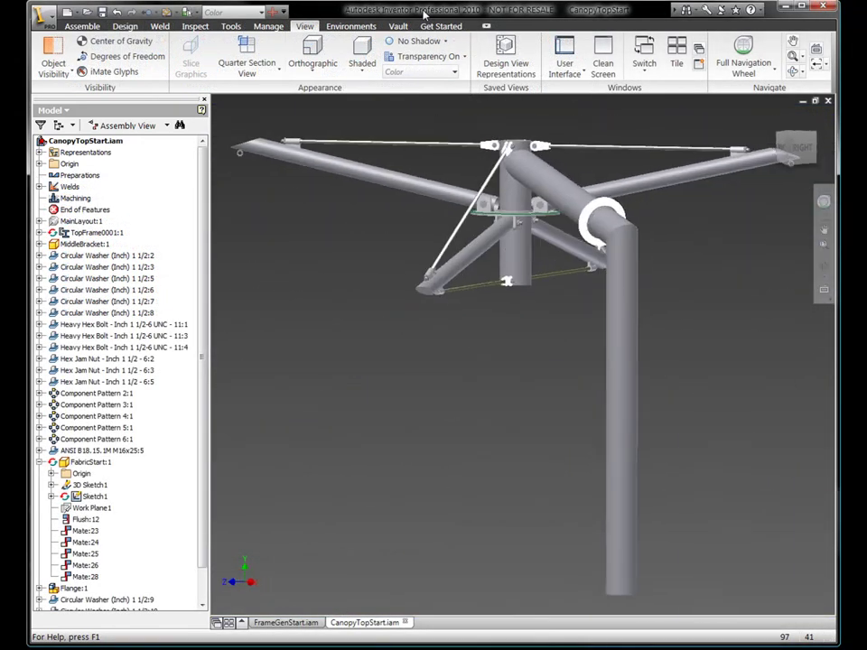
pyautogui.click(824, 245)
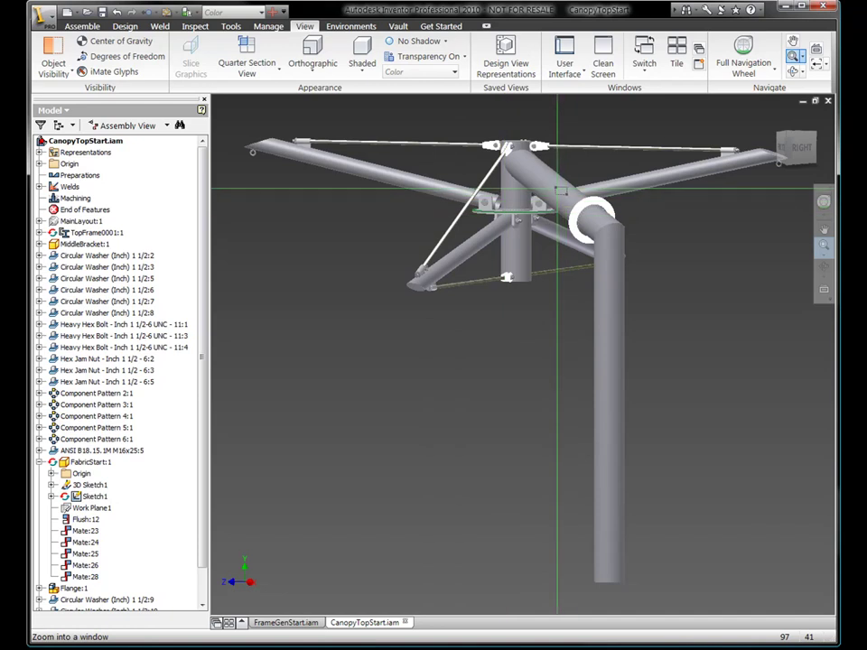
pyautogui.moveTo(628, 246); pyautogui.dragTo(627, 246)
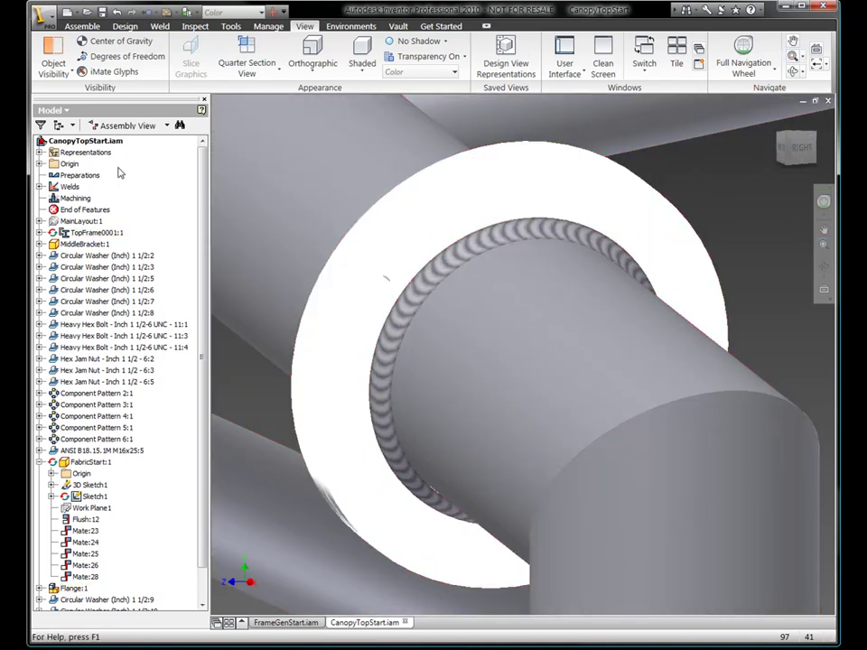
# Place a Hex Bolt - Inch from the Content Center Favorites into a flange bolt hole
pyautogui.click(52, 110)
pyautogui.click(80, 143)
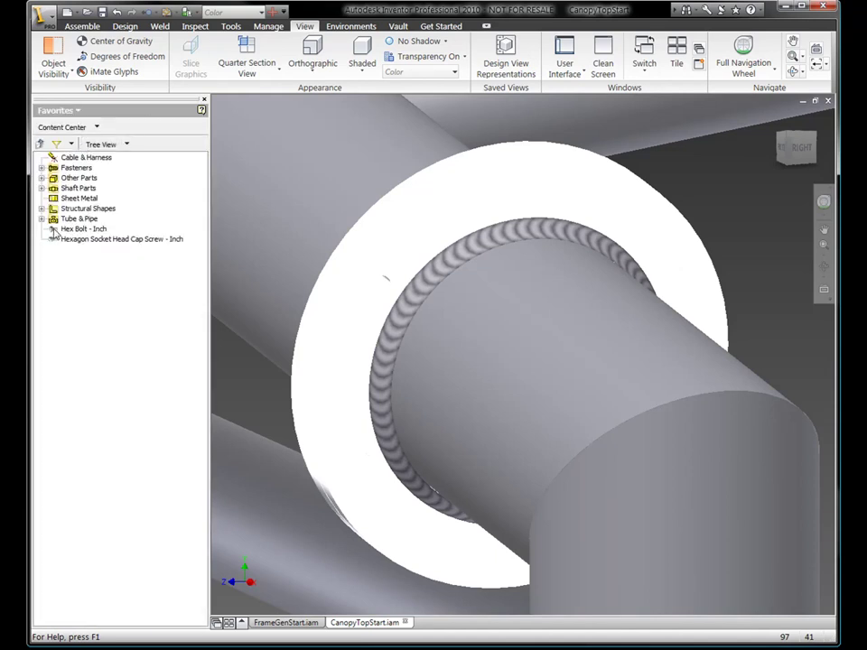
pyautogui.moveTo(52, 233); pyautogui.dragTo(246, 389)
pyautogui.press('F4')
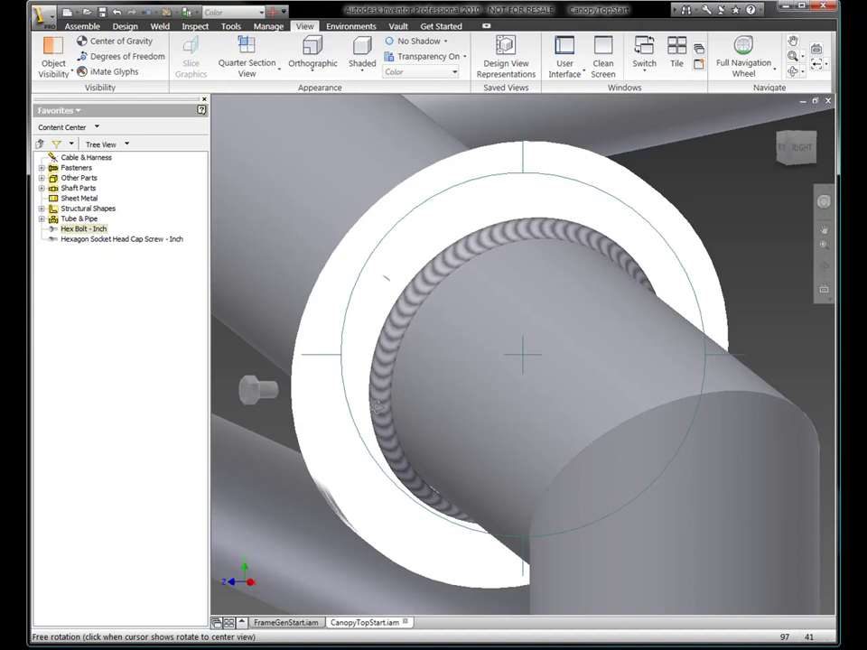
pyautogui.moveTo(578, 398); pyautogui.dragTo(513, 428)
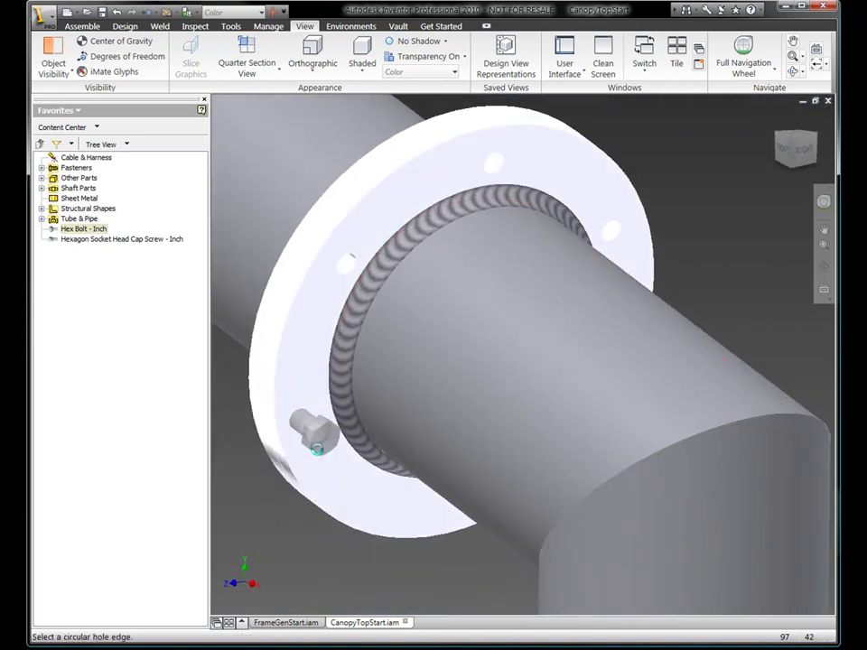
pyautogui.click(323, 451)
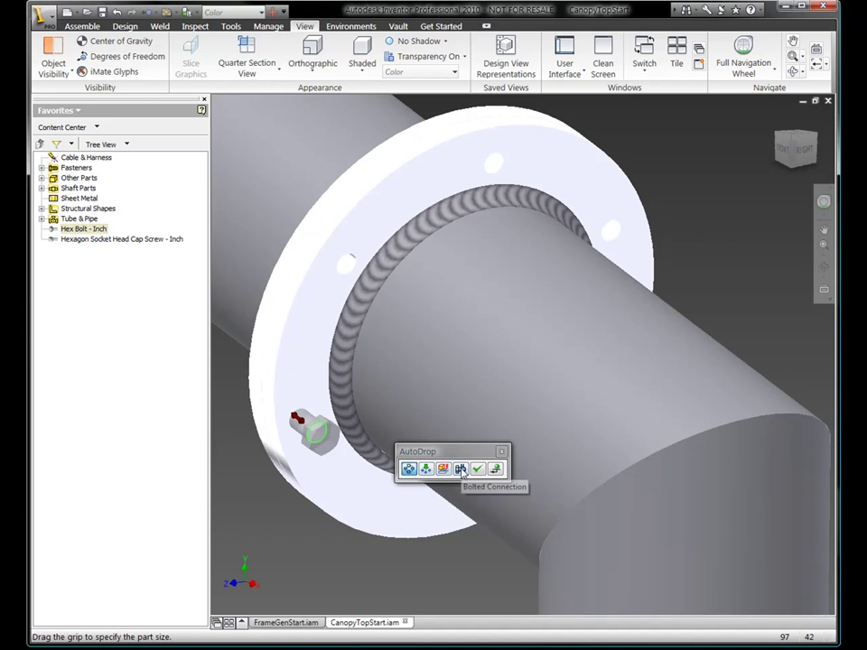
# Make the bolt a bolted connection following the flange hole pattern, ending on the flange face
pyautogui.click(460, 470)
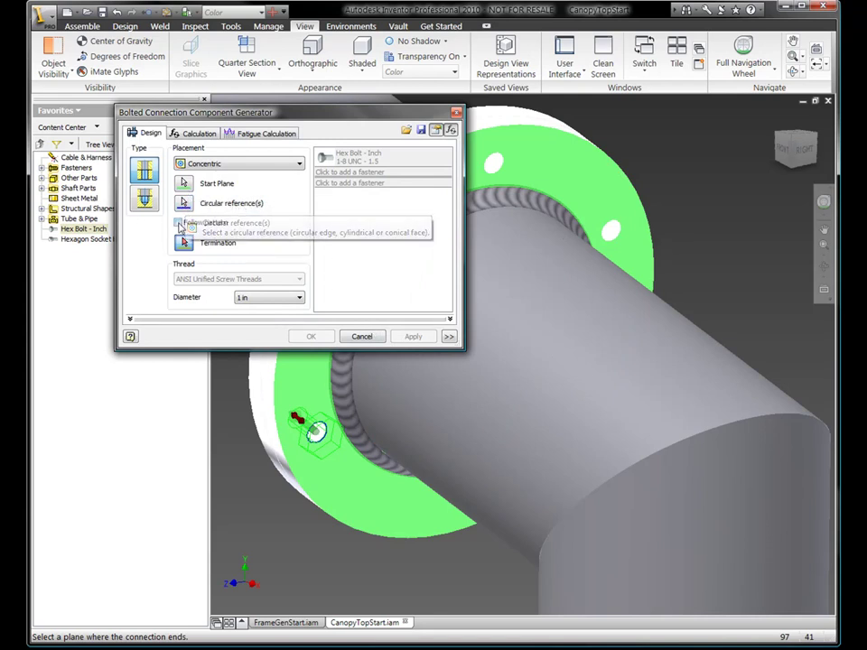
pyautogui.click(178, 222)
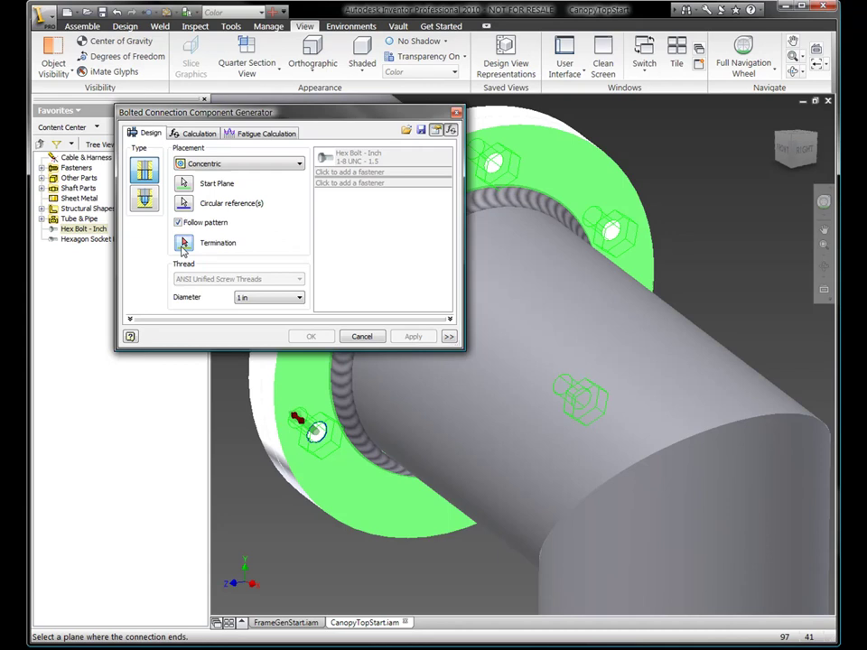
pyautogui.moveTo(251, 119); pyautogui.dragTo(210, 100)
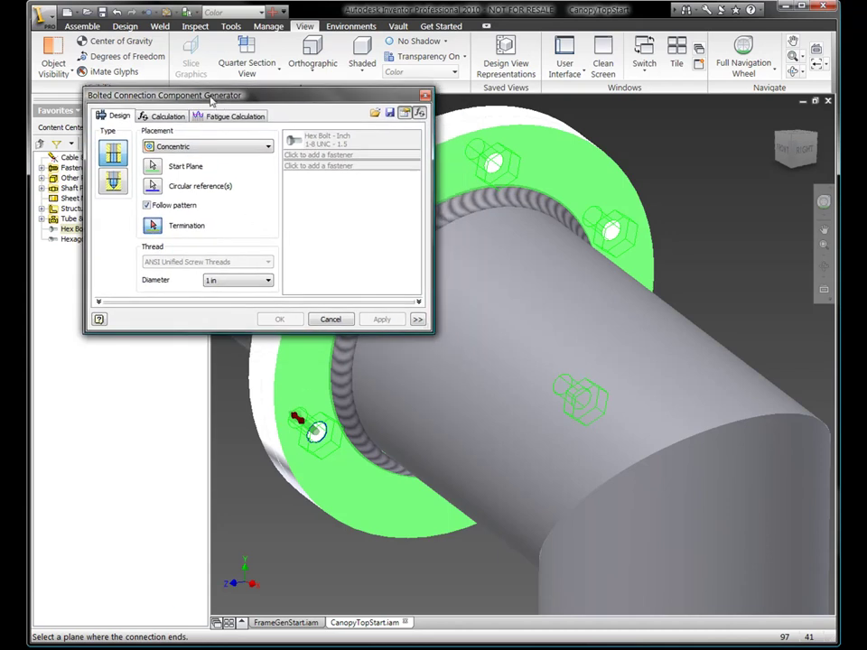
pyautogui.keyDown('shift'); pyautogui.moveTo(528, 354); pyautogui.dragTo(412, 442, button='middle'); pyautogui.keyUp('shift')
pyautogui.click(284, 443)
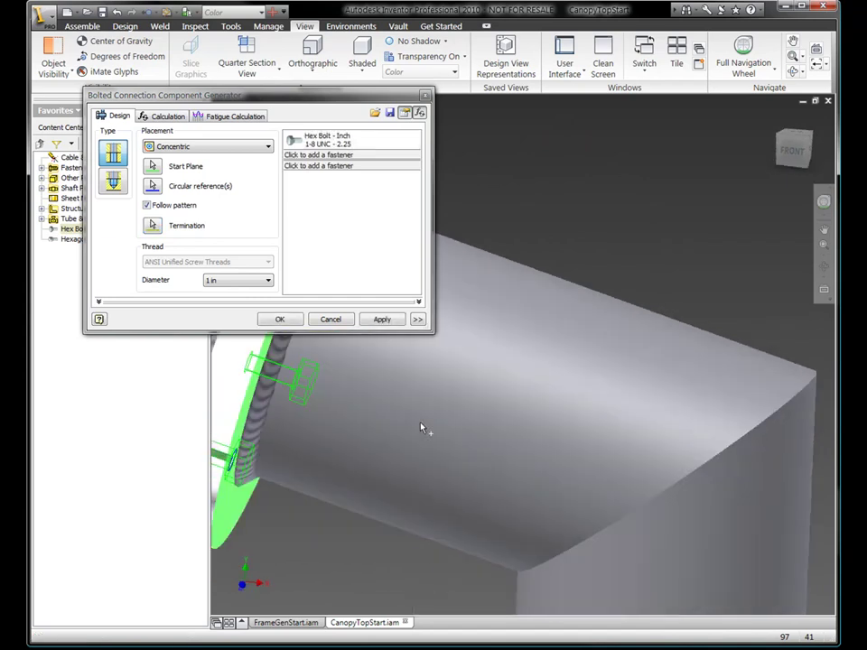
pyautogui.press('F6')
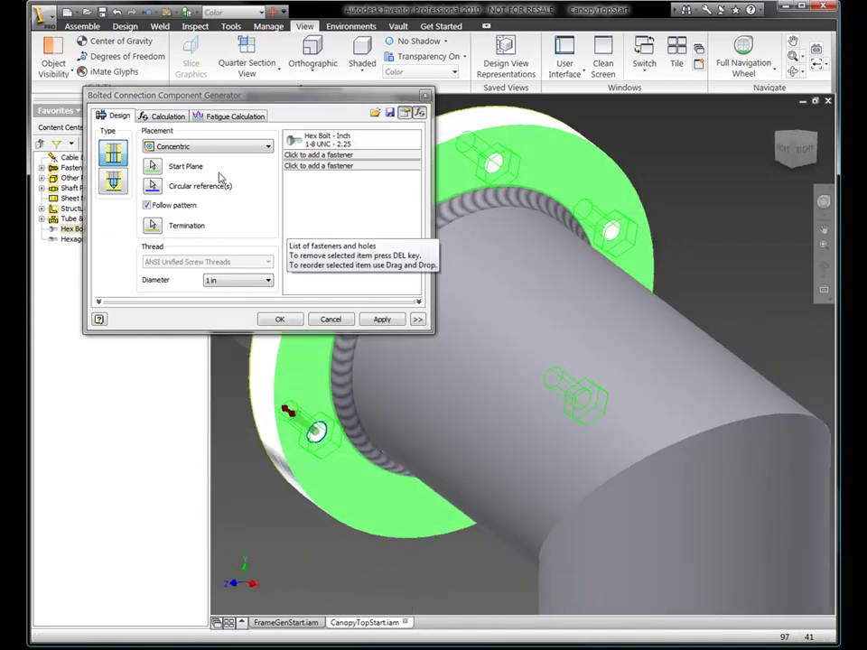
# Run a Bolt diameter design calculation with 5600 axial and tangent forces
pyautogui.click(164, 117)
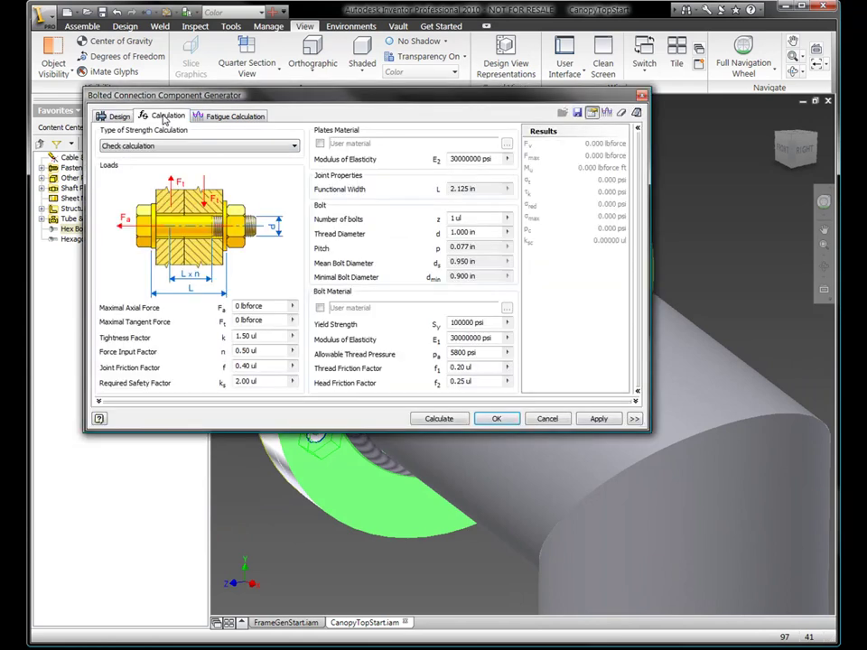
pyautogui.click(175, 147)
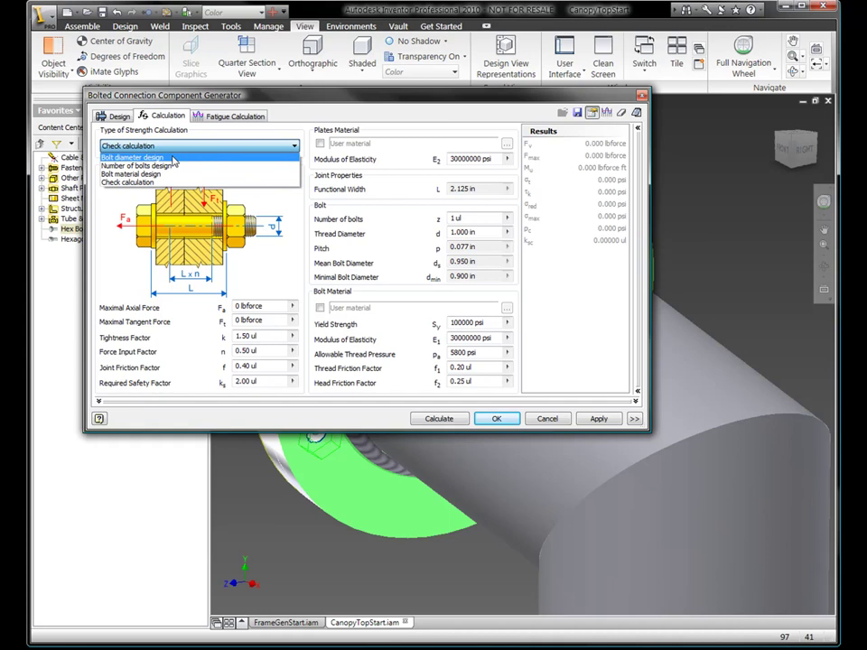
pyautogui.click(170, 158)
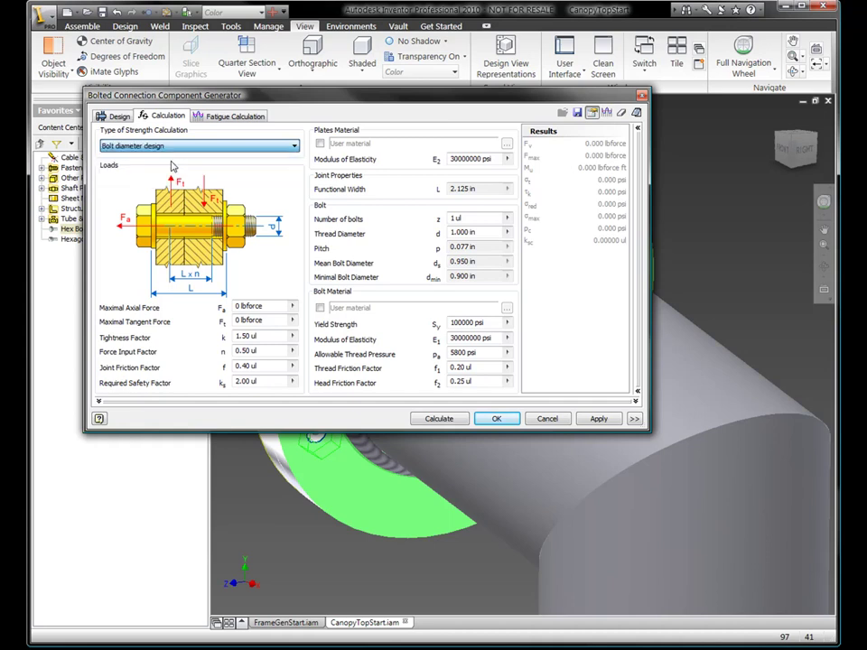
pyautogui.moveTo(269, 308); pyautogui.dragTo(189, 312)
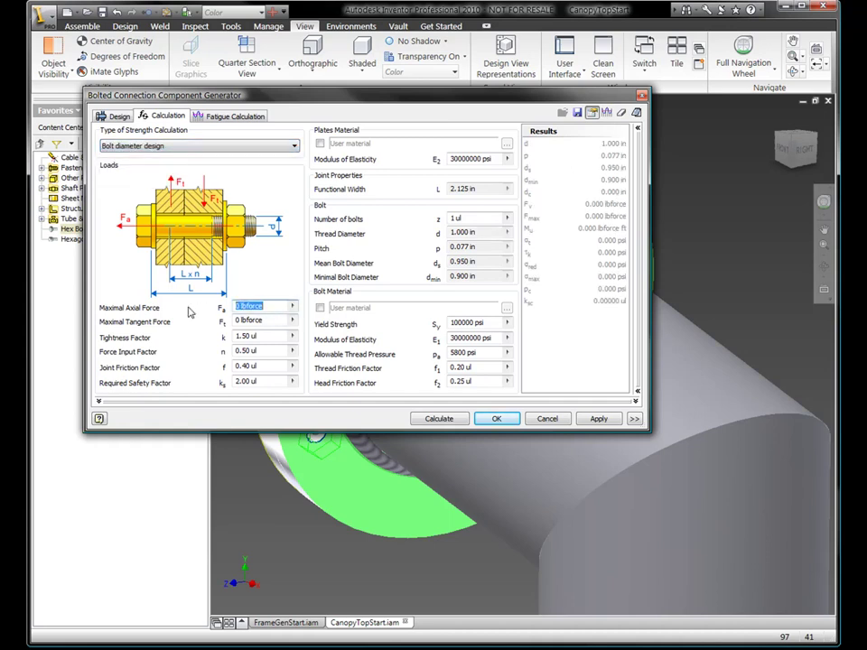
pyautogui.write('5600')
pyautogui.press('Tab')
pyautogui.write('560')
pyautogui.press('Tab')
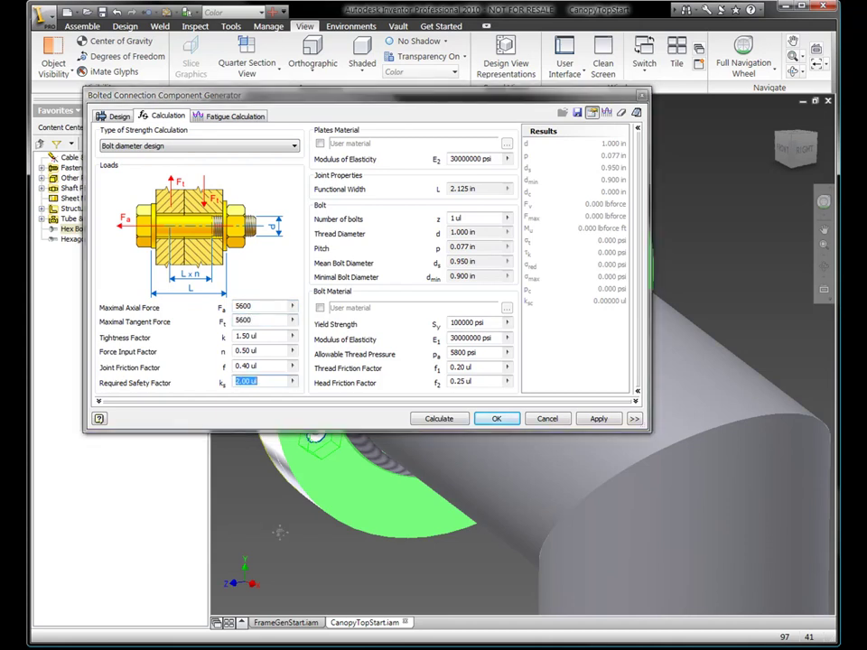
pyautogui.click(438, 420)
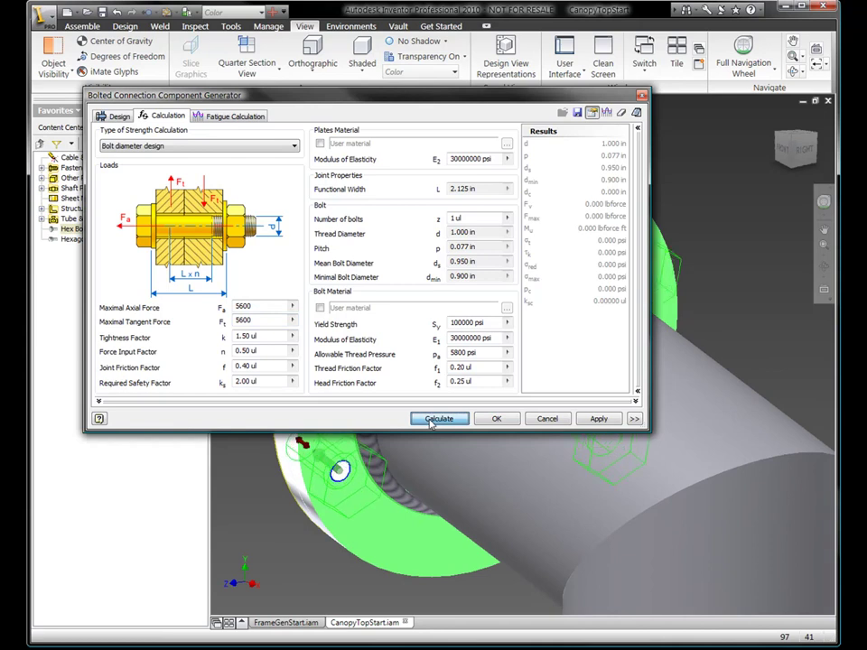
pyautogui.click(431, 420)
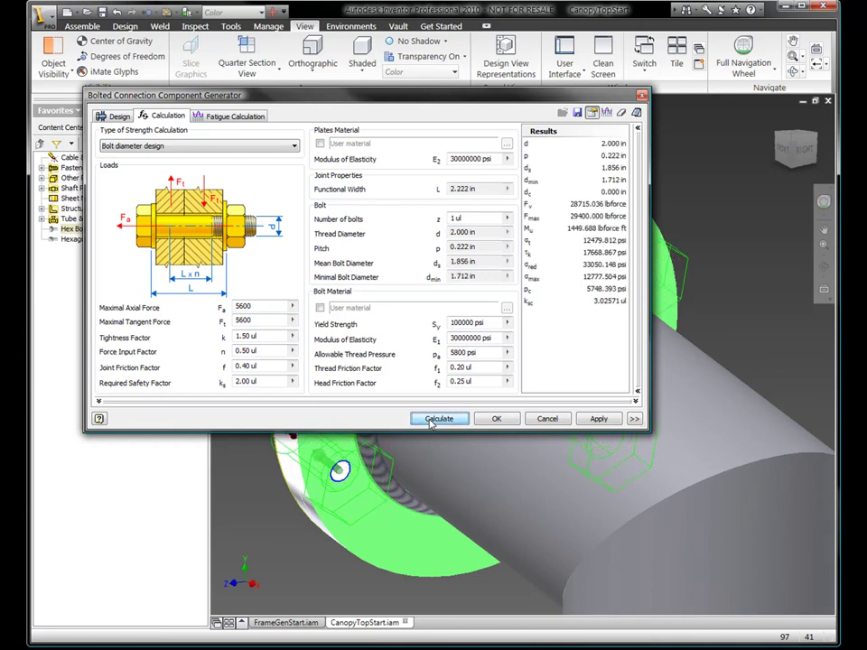
# Set the number of bolts to 5 and recalculate, giving 1.000 in diameter
pyautogui.click(452, 219)
pyautogui.doubleClick(456, 219)
pyautogui.write('5')
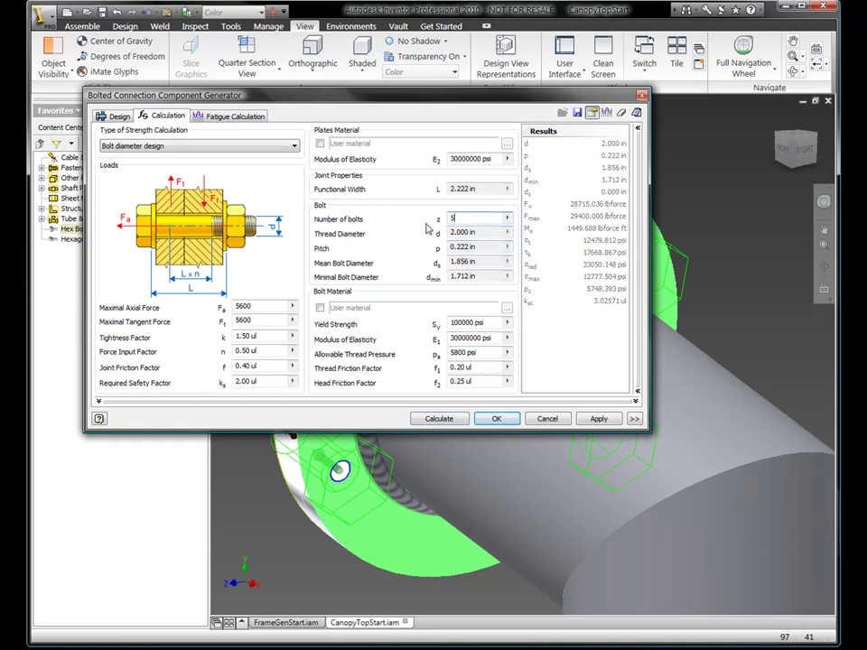
pyautogui.click(456, 421)
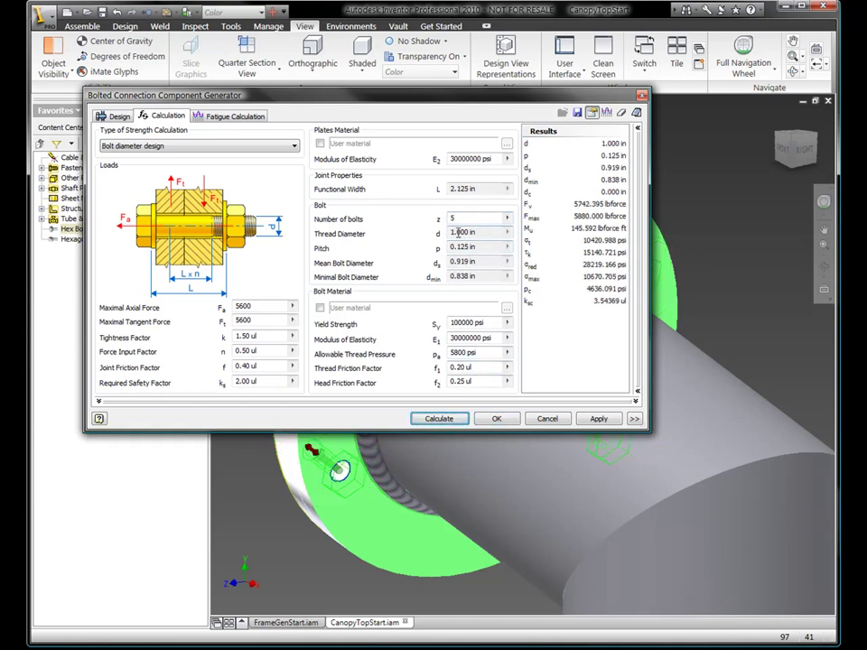
# Add two Plain Washers (Inch) and a Hex Nut - Inch to the bolt stack and accept
pyautogui.click(115, 117)
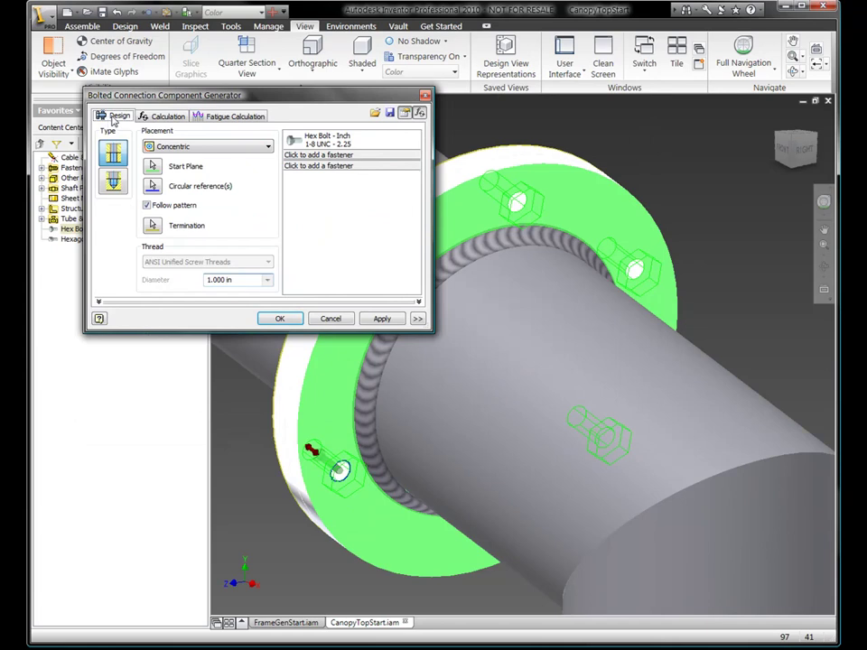
pyautogui.click(287, 155)
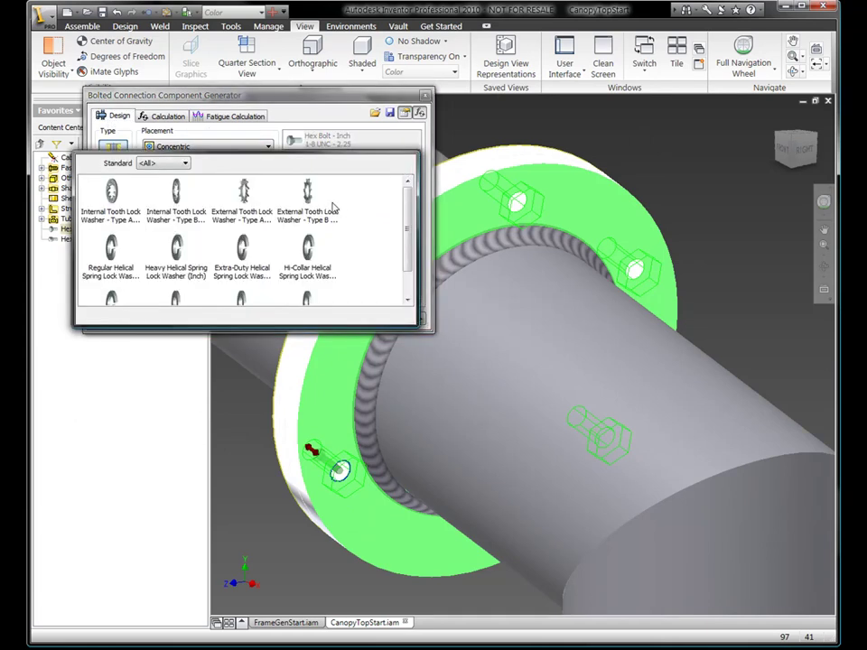
pyautogui.scroll(-2, 312, 204)
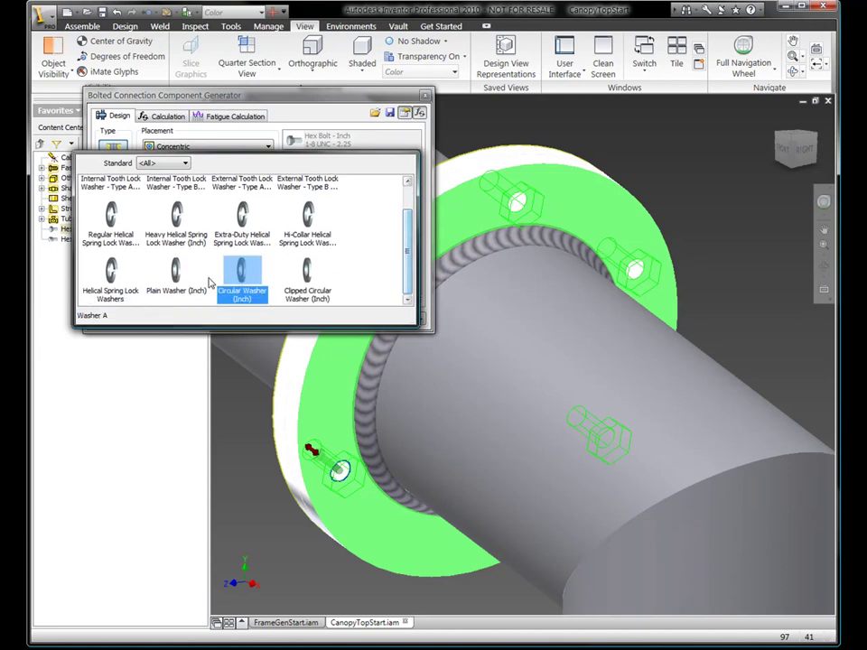
pyautogui.click(178, 279)
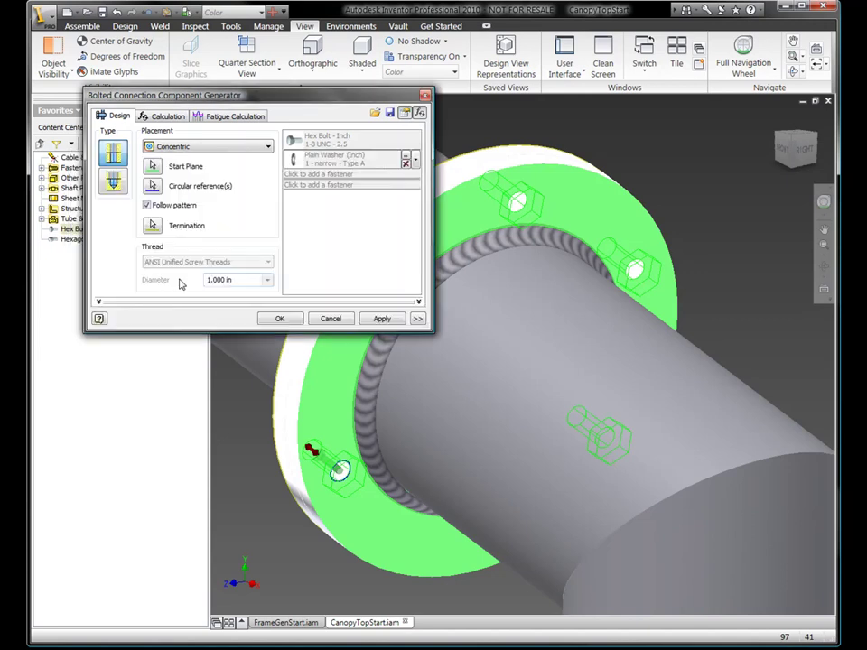
pyautogui.click(375, 187)
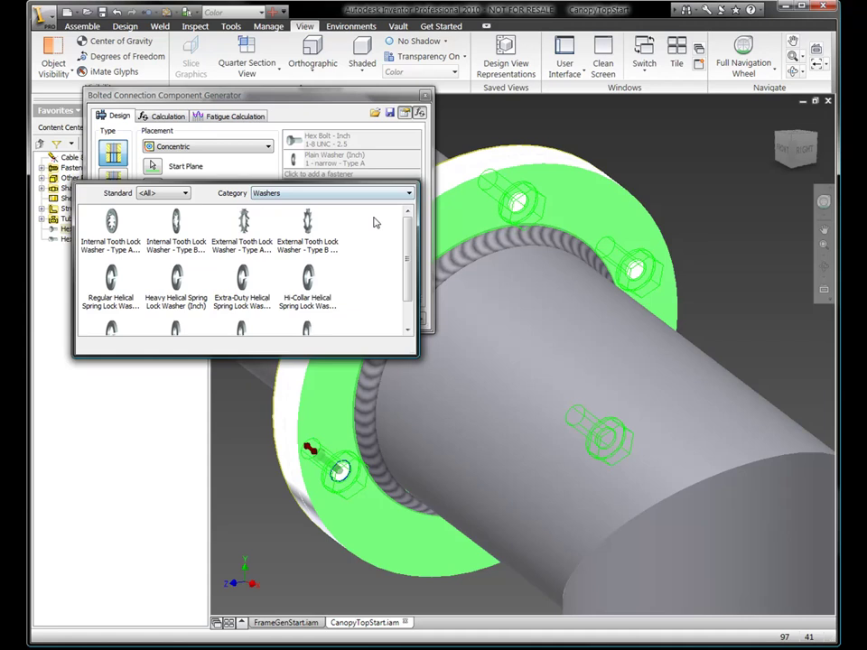
pyautogui.scroll(-2, 170, 262)
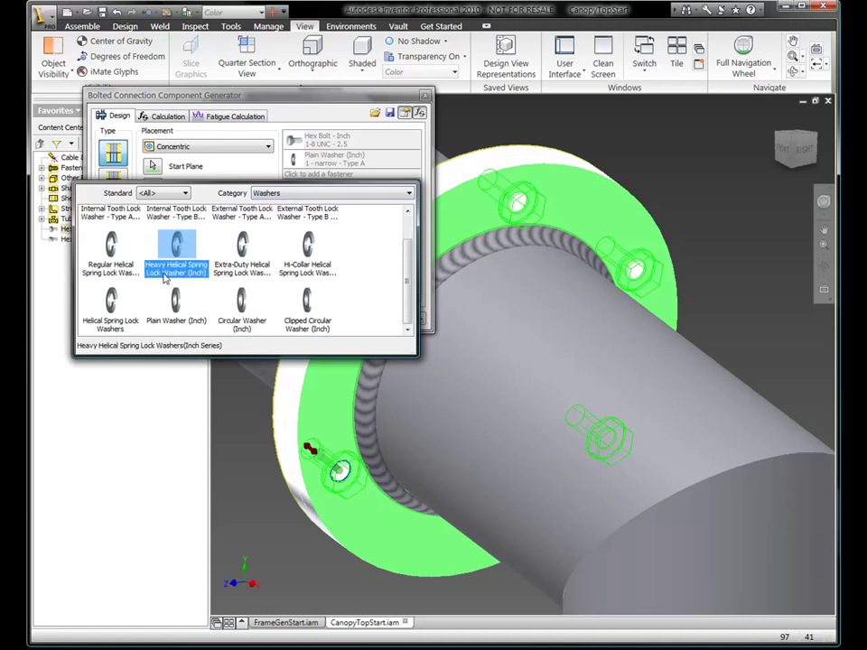
pyautogui.click(178, 325)
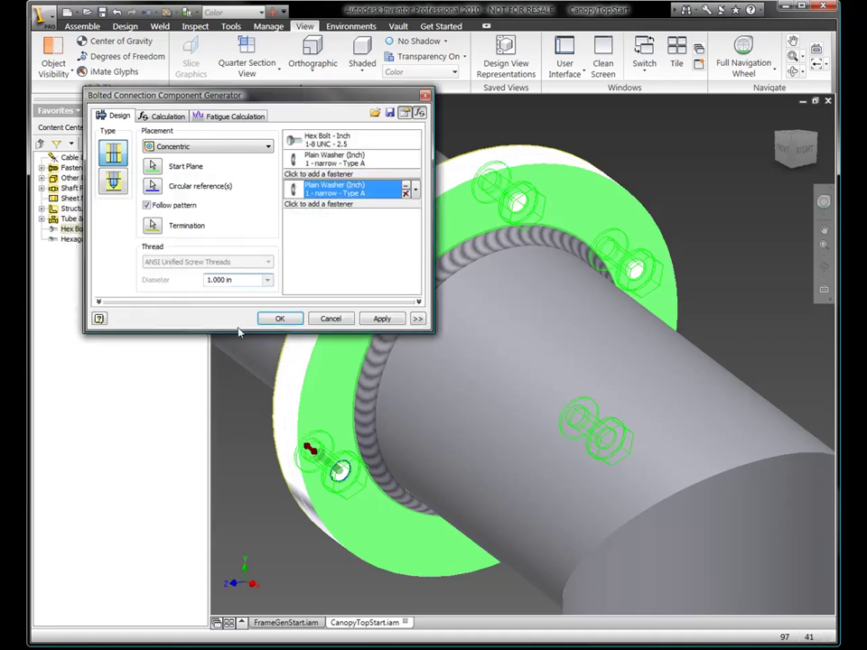
pyautogui.click(357, 203)
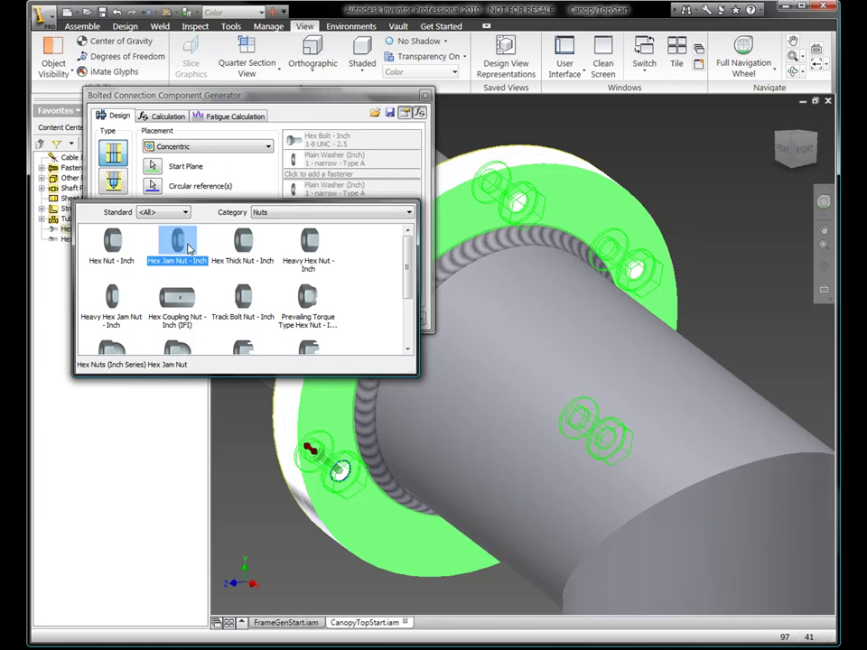
pyautogui.click(112, 242)
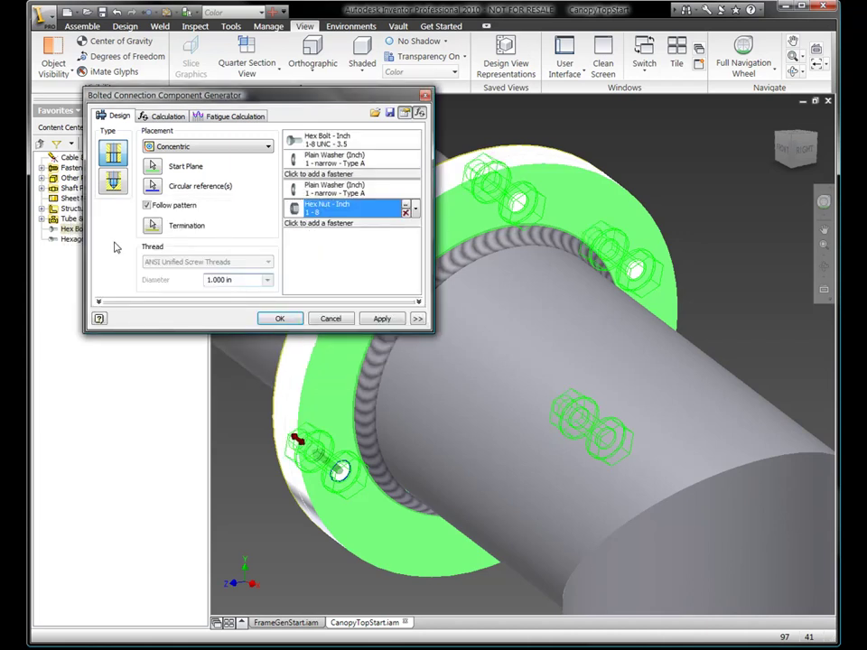
pyautogui.click(279, 319)
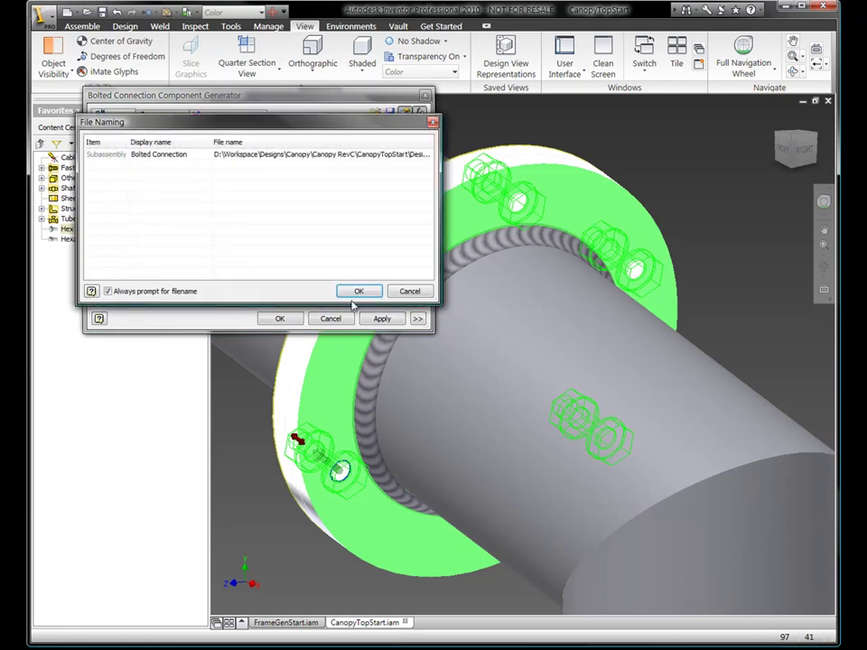
# Confirm file naming to insert the five bolts, orbit to inspect them, then zoom out
pyautogui.click(358, 292)
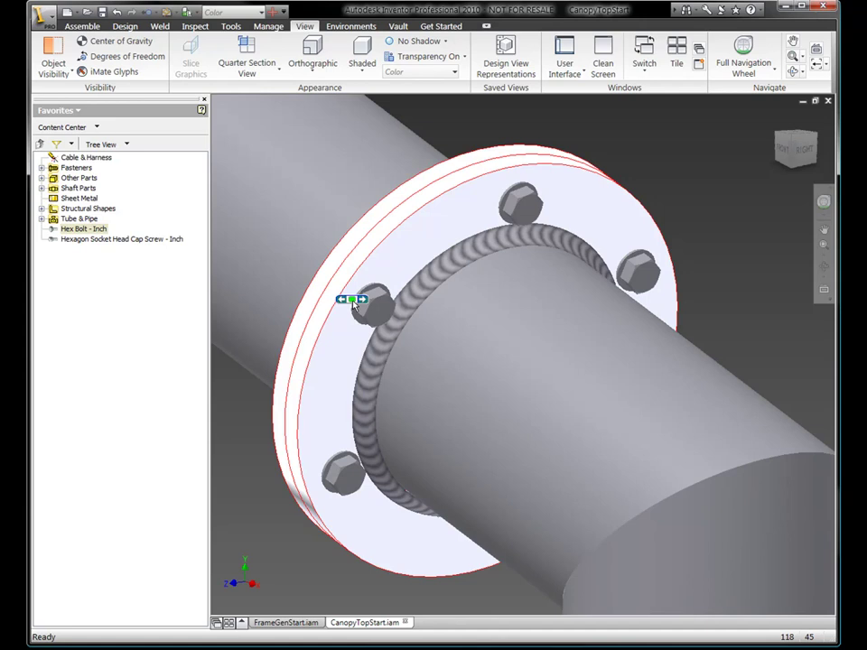
pyautogui.press('F4')
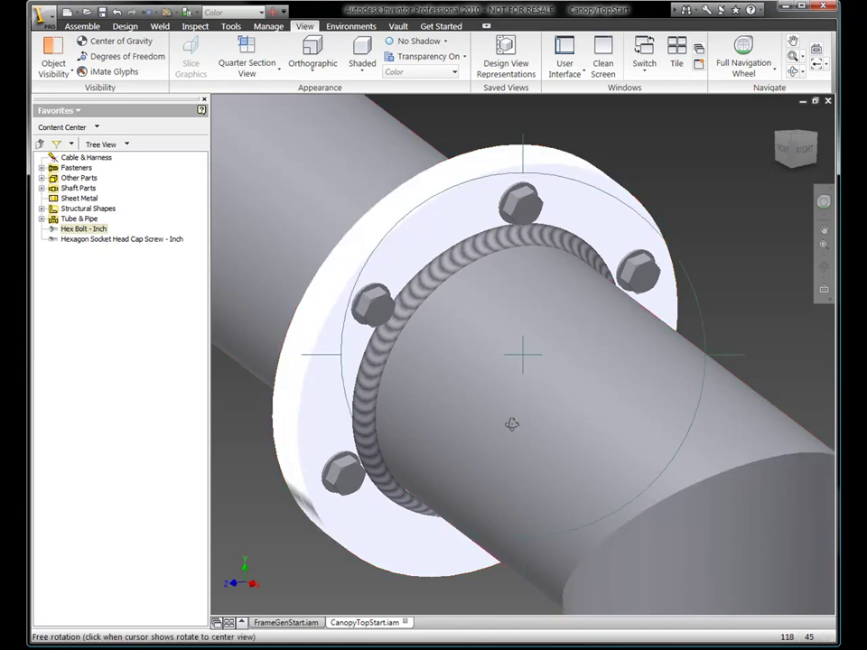
pyautogui.moveTo(512, 422); pyautogui.dragTo(540, 425)
pyautogui.press('Escape')
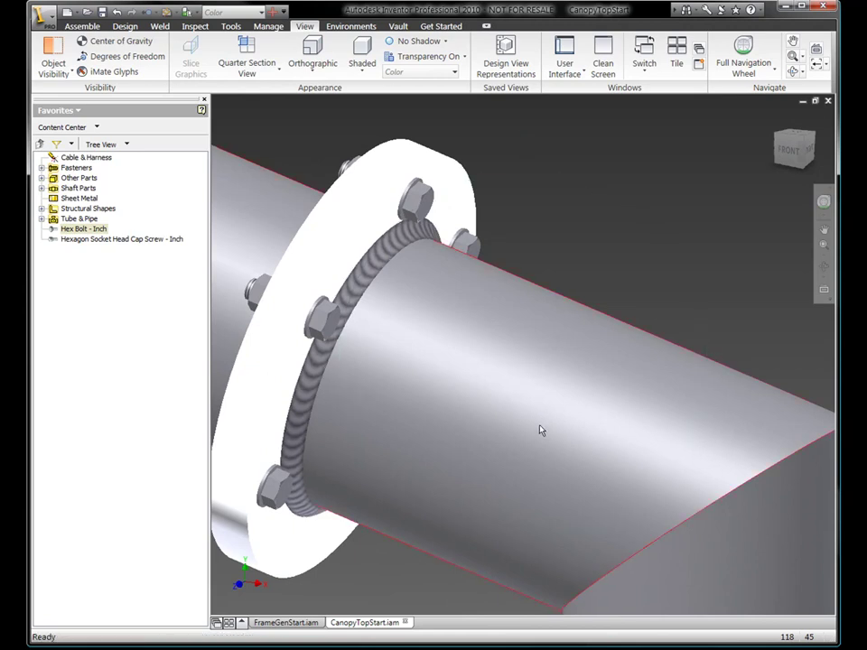
pyautogui.press('F5')
pyautogui.press('F5')
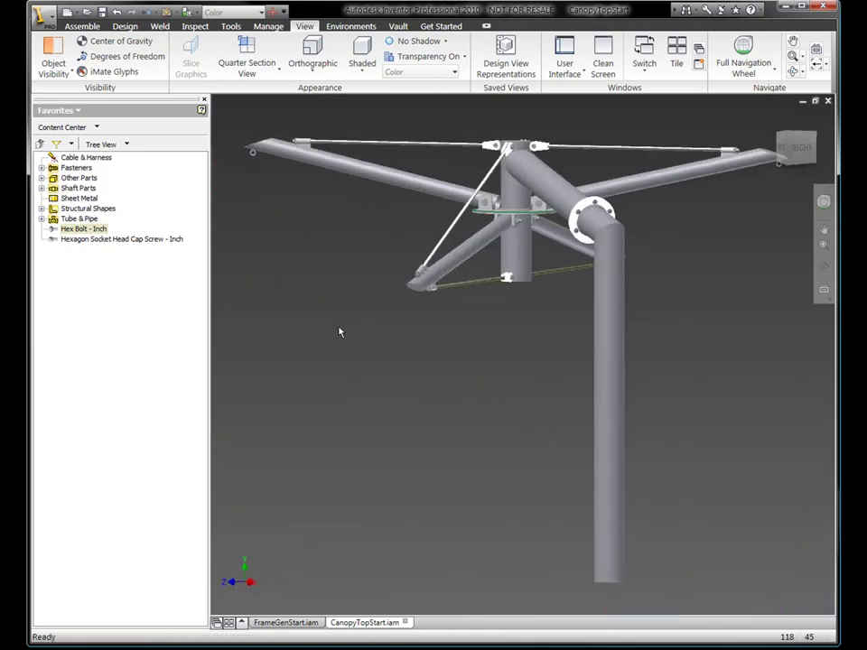
pyautogui.click(56, 110)
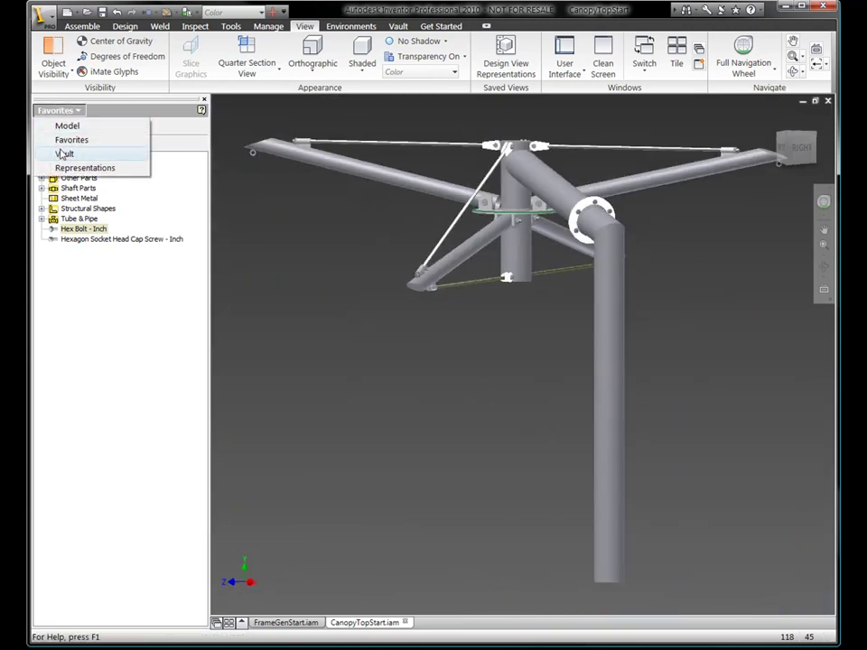
# Edit FabricStart:1 in place from the Model browser and open its 3D Sketch1
pyautogui.click(65, 125)
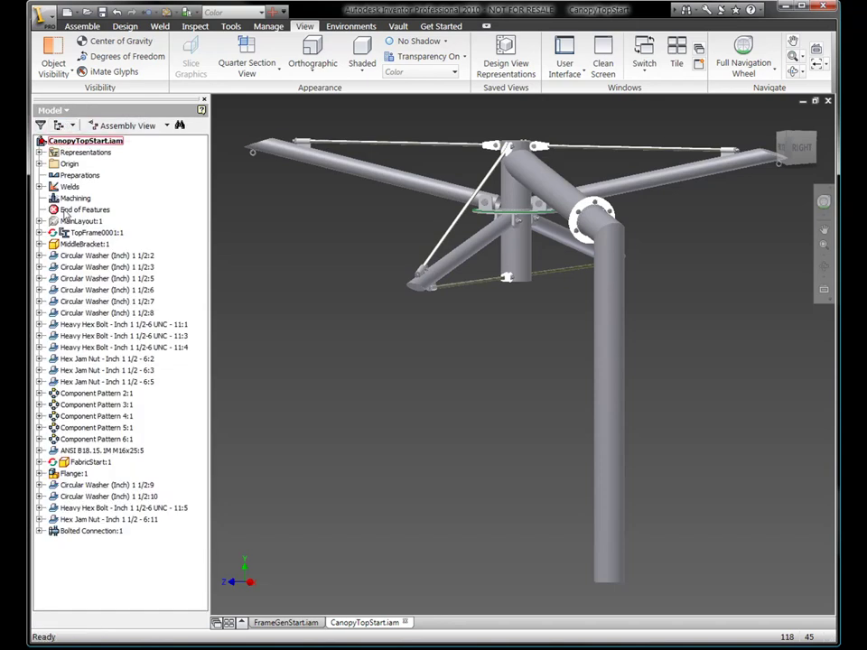
pyautogui.doubleClick(88, 463)
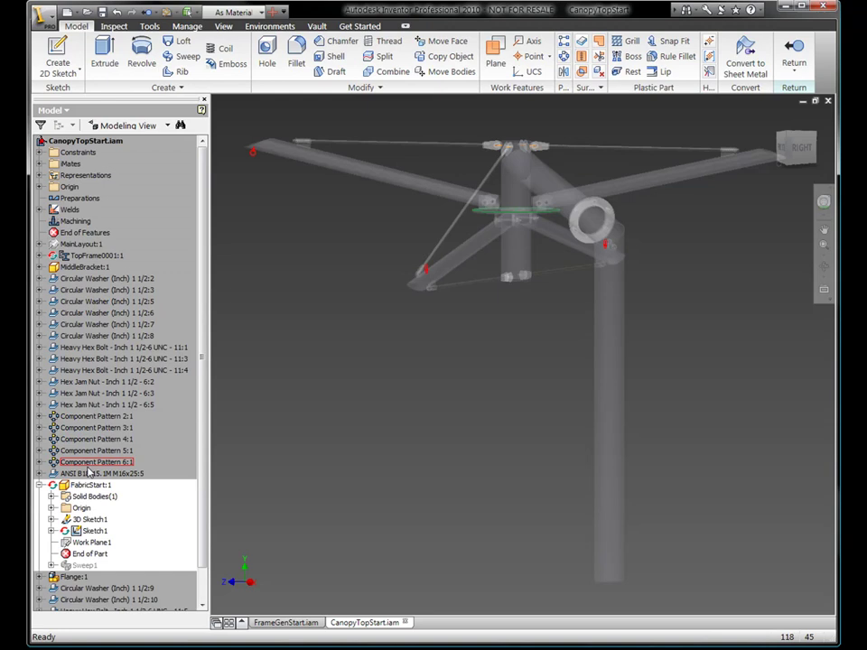
pyautogui.moveTo(91, 519); pyautogui.dragTo(126, 535)
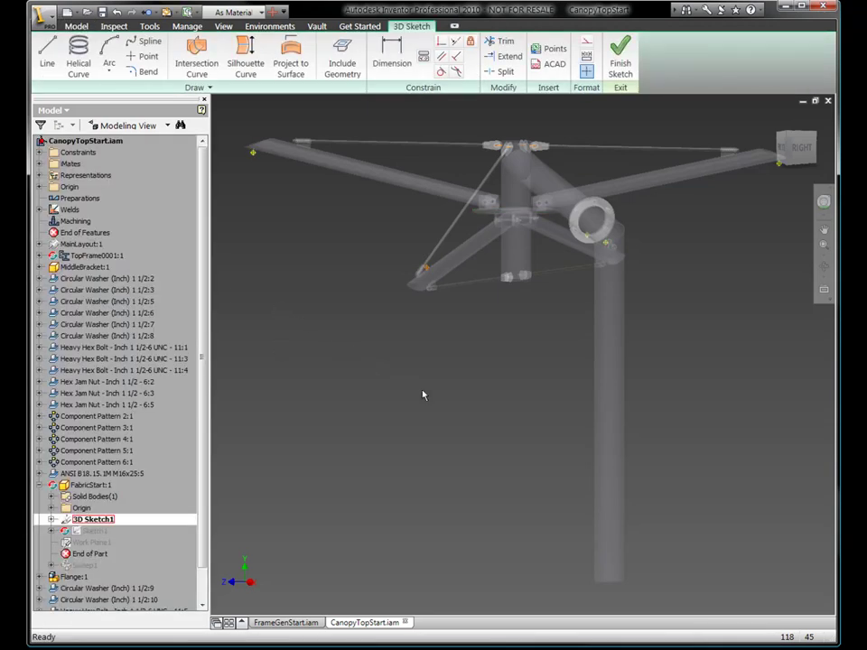
pyautogui.keyDown('shift'); pyautogui.moveTo(423, 390); pyautogui.dragTo(557, 369, button='middle'); pyautogui.keyUp('shift')
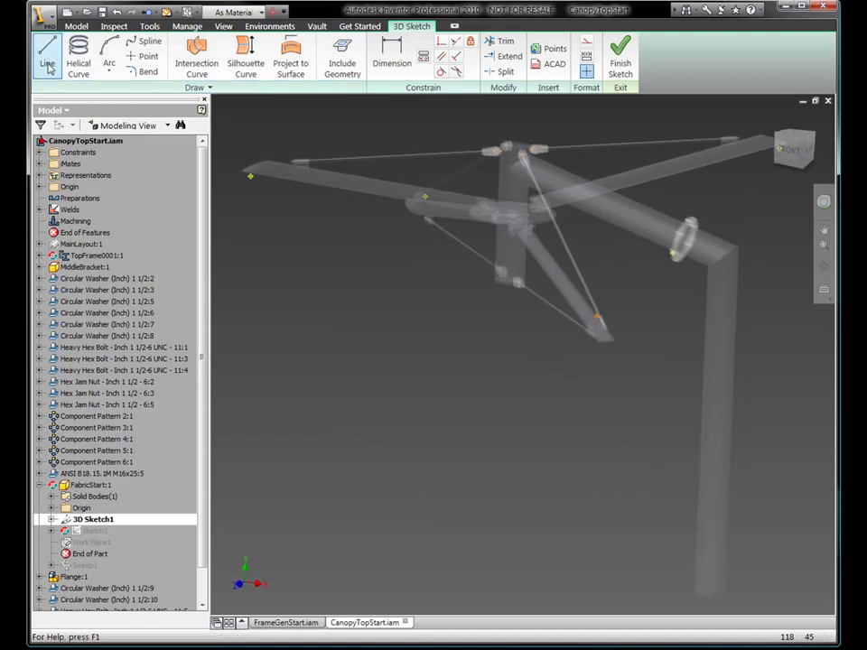
# Begin a 3D spline at the left arm's end, through the lower strut end, right flange and right arm end
pyautogui.click(145, 41)
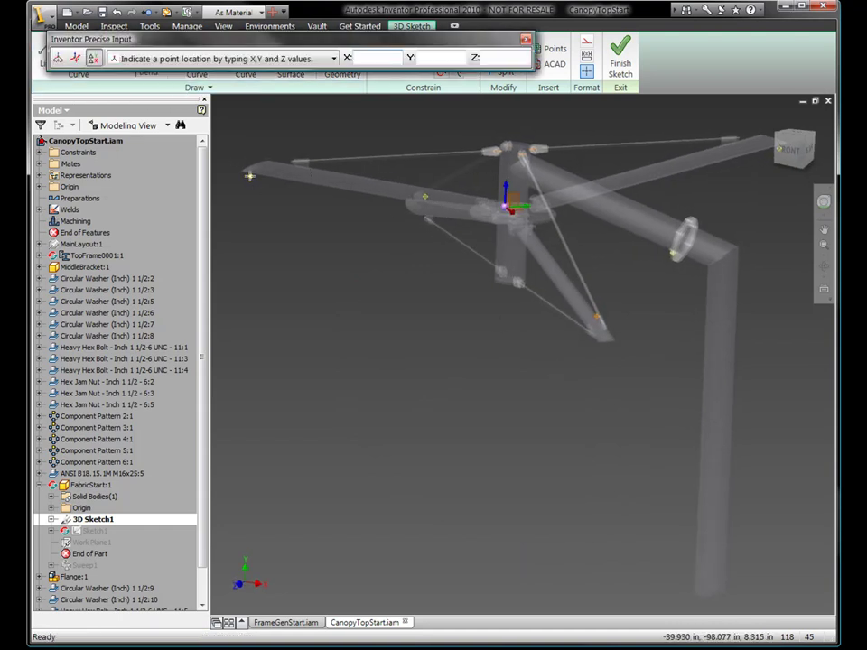
pyautogui.click(250, 175)
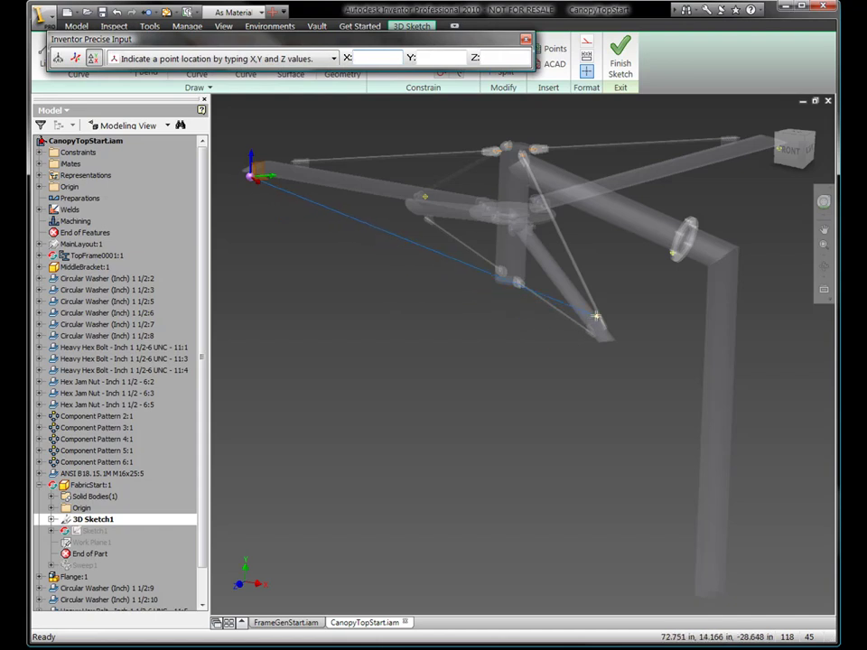
pyautogui.click(596, 316)
pyautogui.click(676, 251)
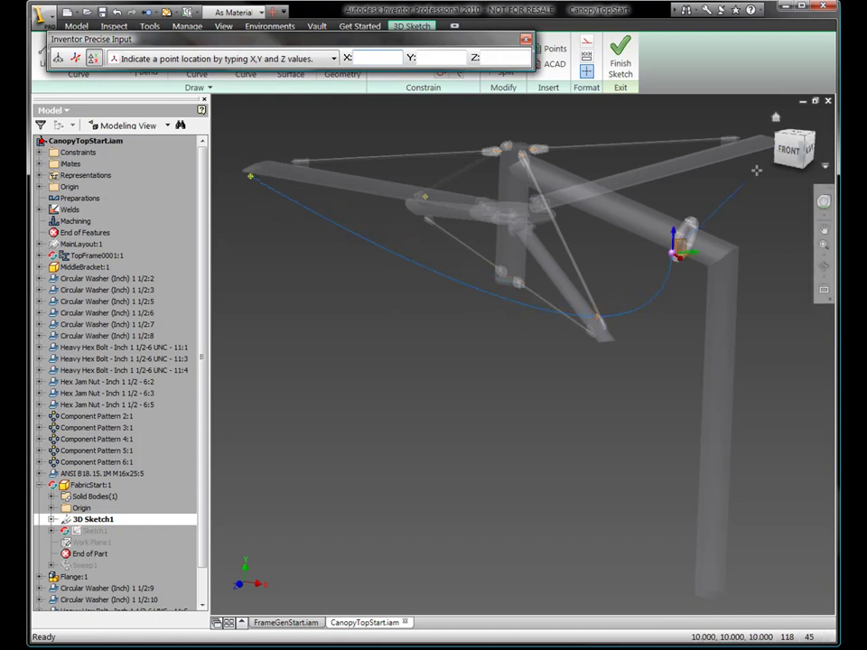
pyautogui.moveTo(744, 178); pyautogui.dragTo(720, 201, button='middle')
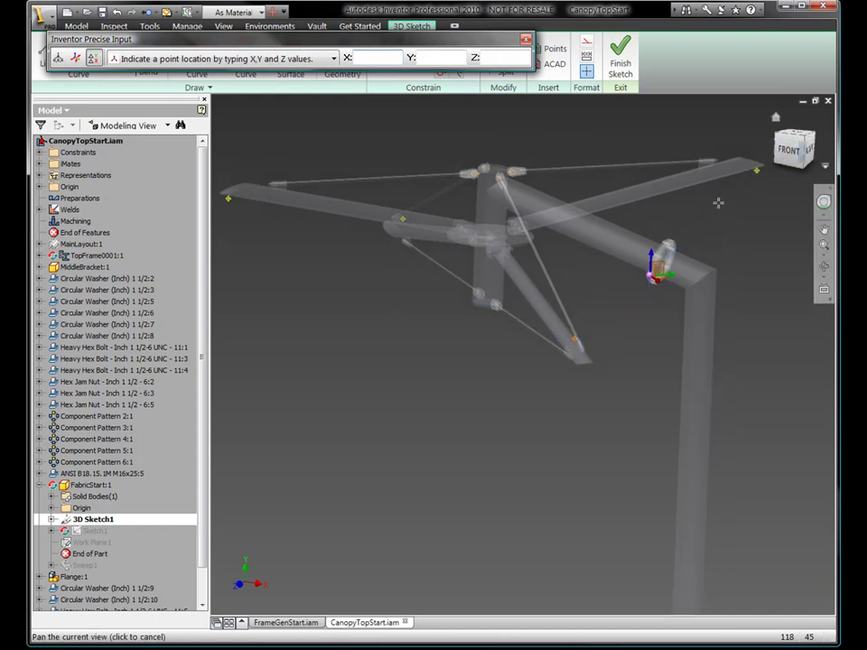
pyautogui.click(754, 171)
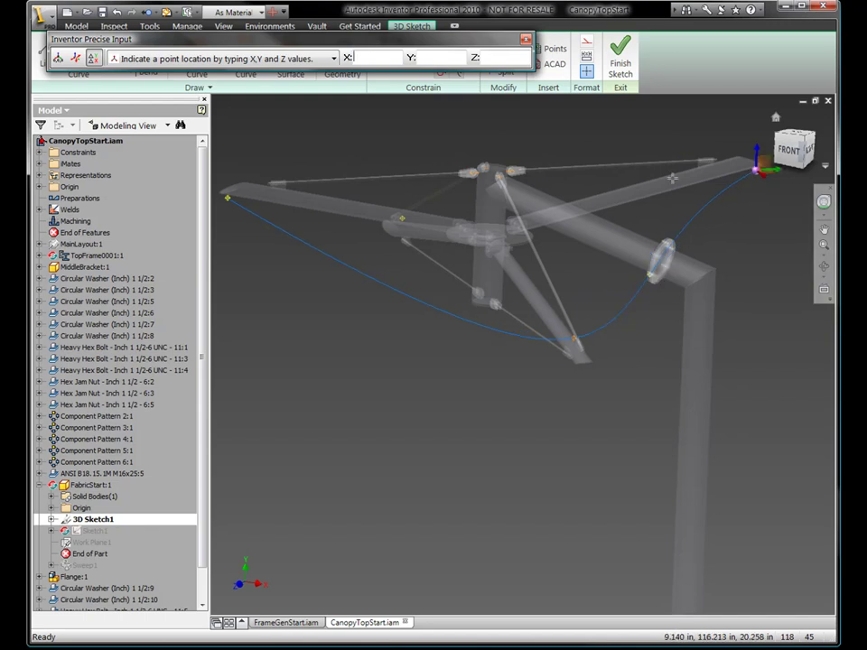
# Close the spline through the frame centre and left arm's end, finish it, and orbit to check its shape
pyautogui.click(403, 217)
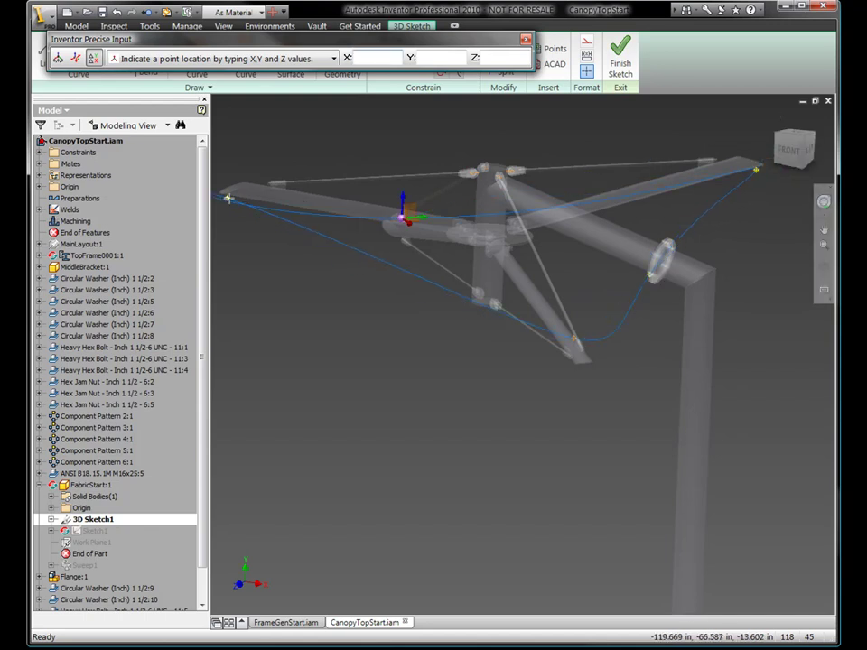
pyautogui.click(227, 197)
pyautogui.moveTo(356, 327); pyautogui.dragTo(422, 333, button='middle')
pyautogui.rightClick(436, 339)
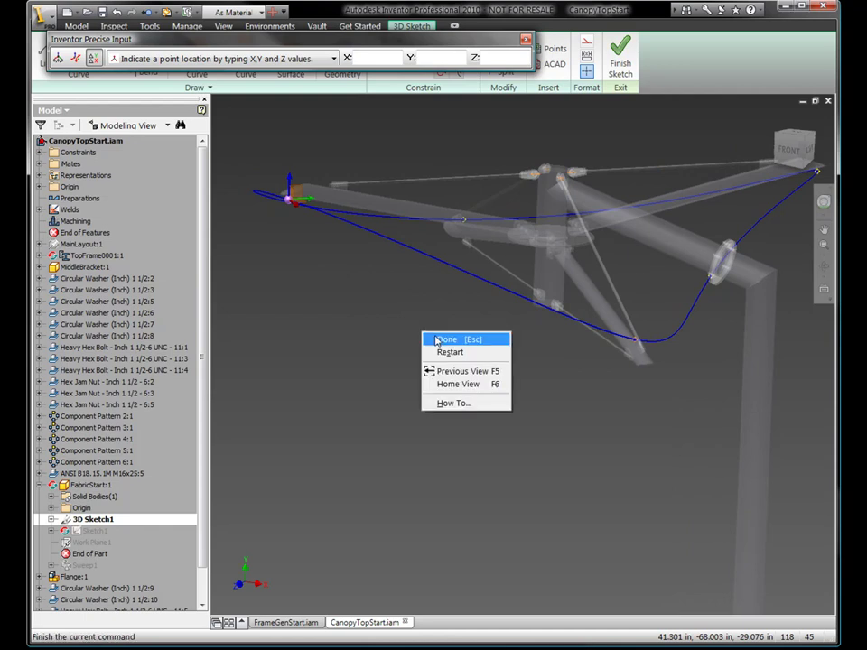
pyautogui.click(442, 339)
pyautogui.press('F4')
pyautogui.moveTo(458, 359); pyautogui.dragTo(472, 342)
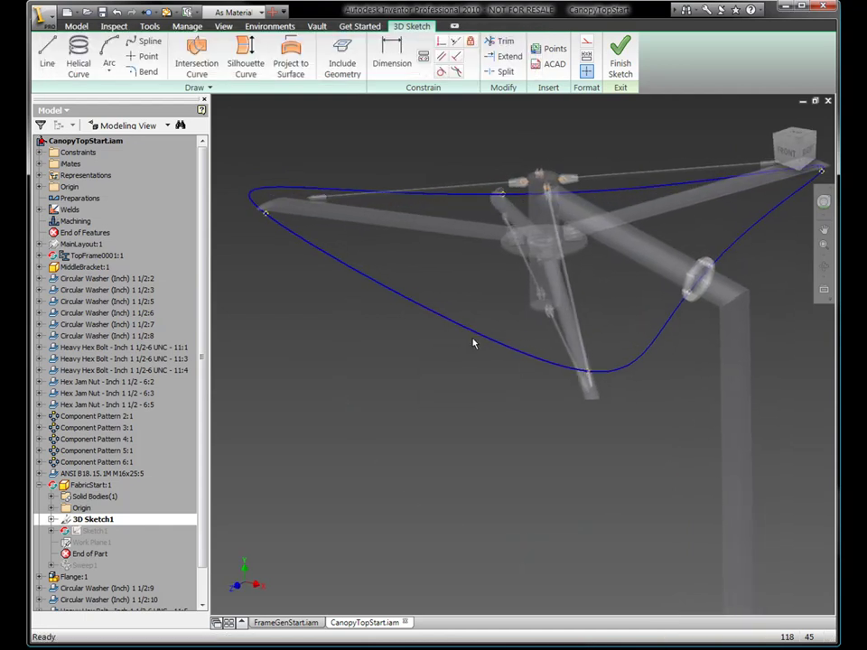
# Finish the 3D sketch and loft LoftSrf2 from Sketch1's central circle to the 3D spline
pyautogui.click(620, 56)
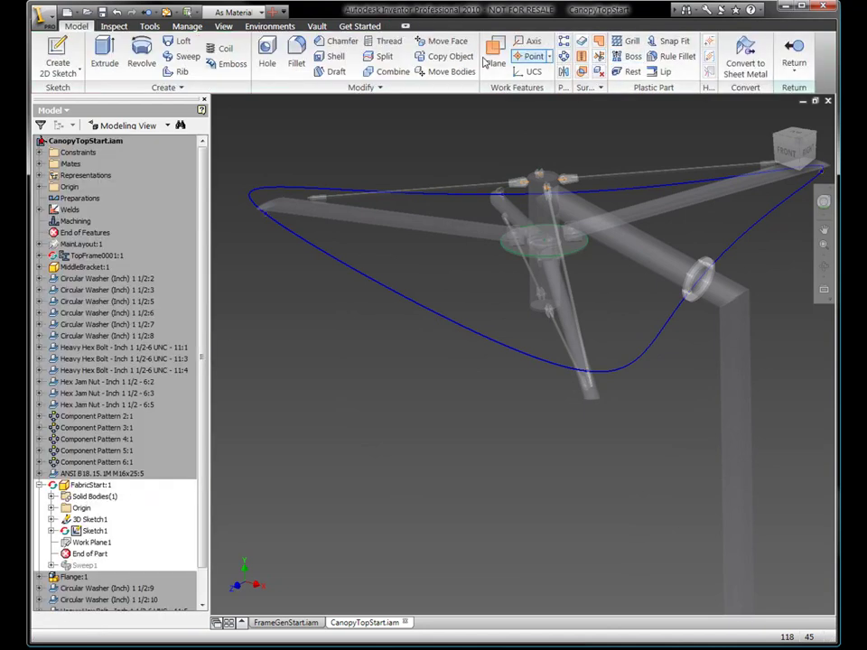
pyautogui.click(181, 43)
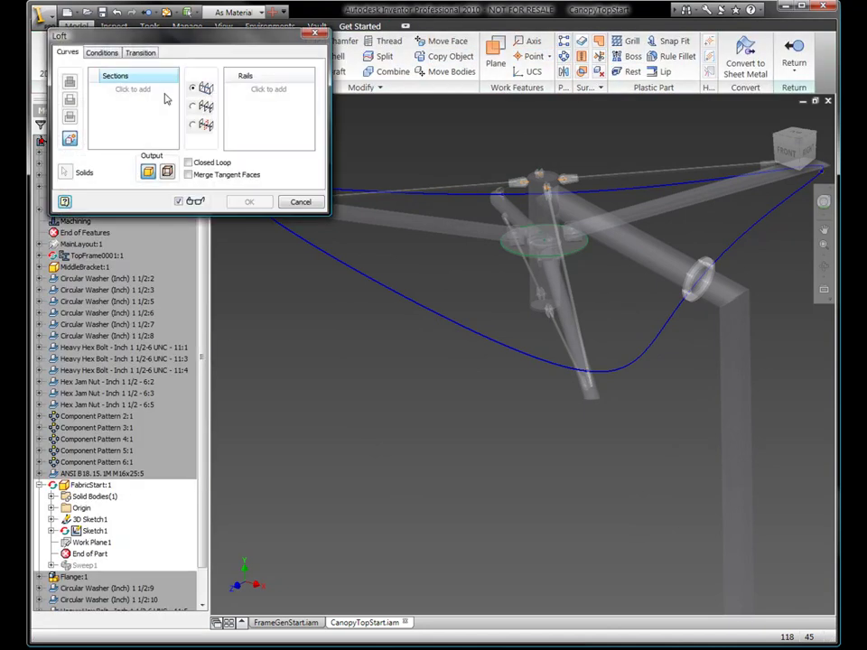
pyautogui.click(508, 256)
pyautogui.click(428, 312)
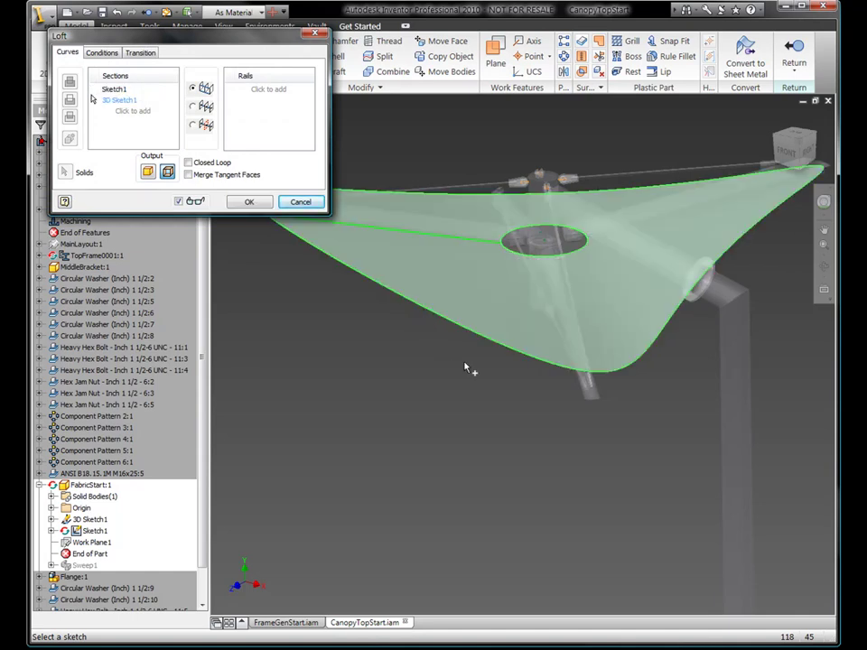
pyautogui.moveTo(466, 367)
pyautogui.keyDown('shift'); pyautogui.mouseDown(button='middle')
pyautogui.moveTo(515, 312)
pyautogui.moveTo(541, 308)
pyautogui.moveTo(578, 329)
pyautogui.mouseUp(button='middle'); pyautogui.keyUp('shift')
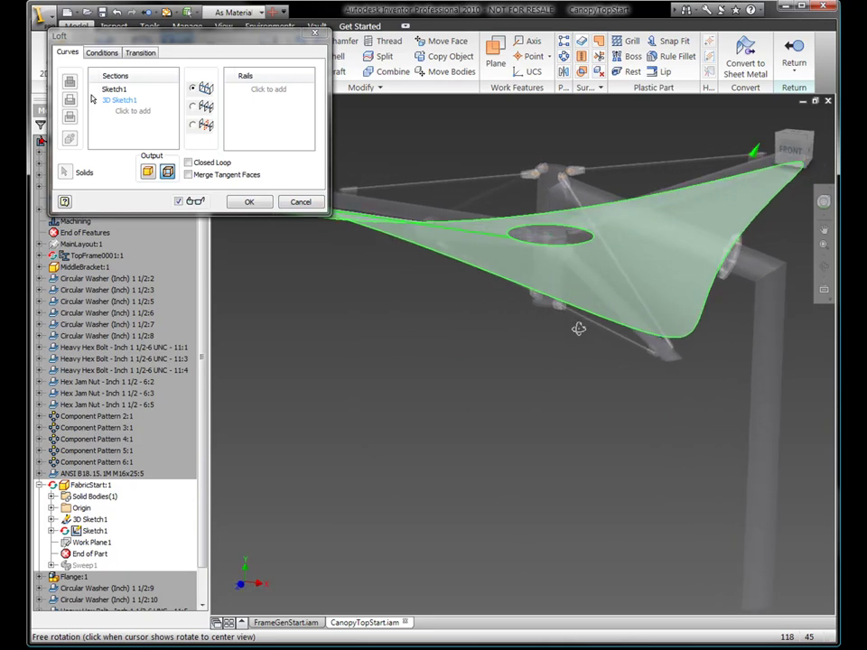
pyautogui.click(267, 207)
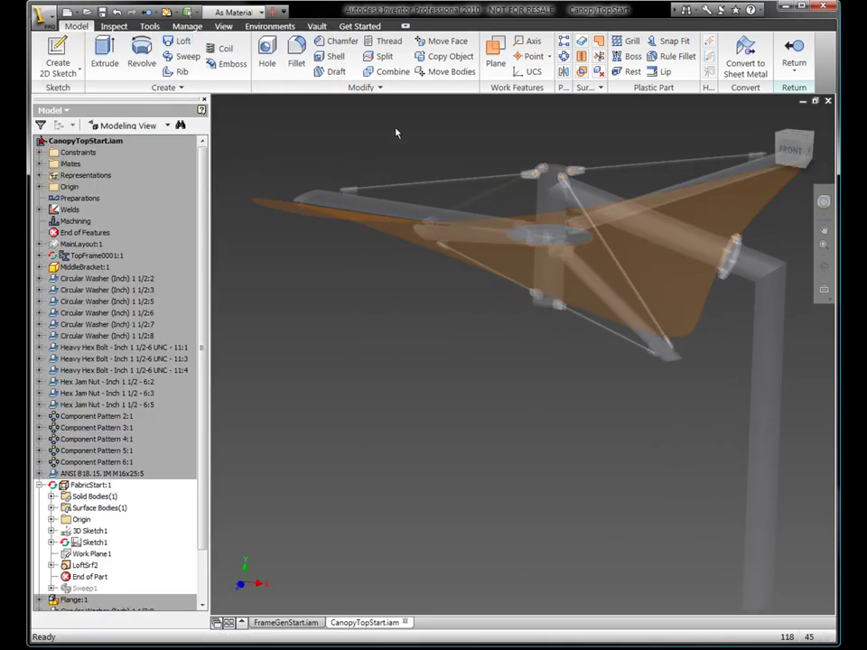
# Thicken the lofted fabric surface by 0.1 in to create Thicken1
pyautogui.click(583, 42)
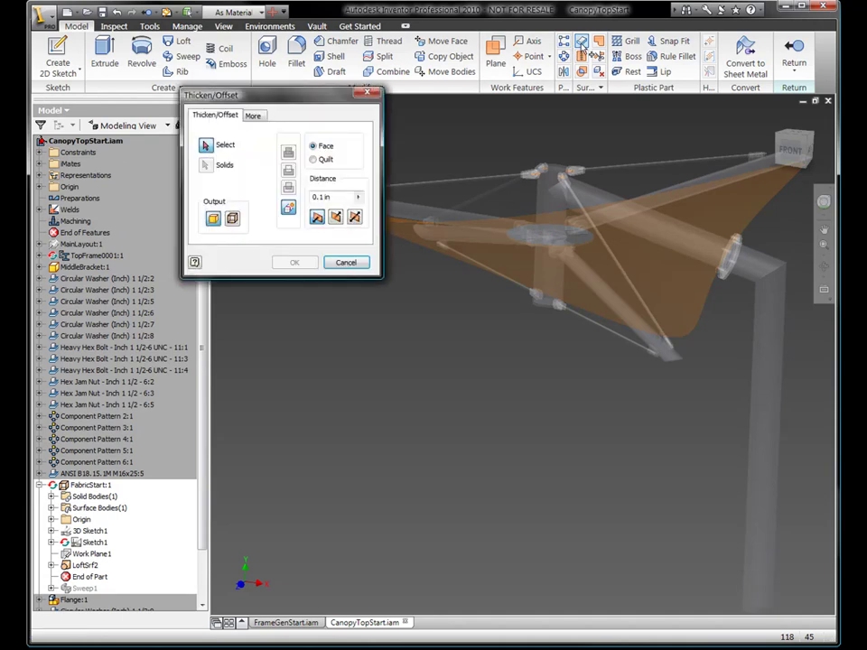
pyautogui.click(517, 261)
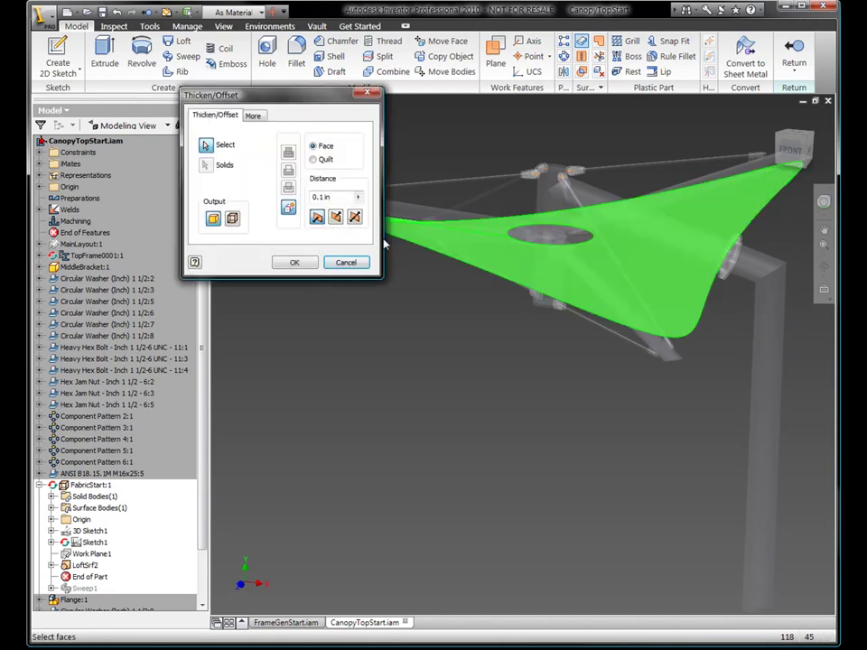
pyautogui.click(296, 263)
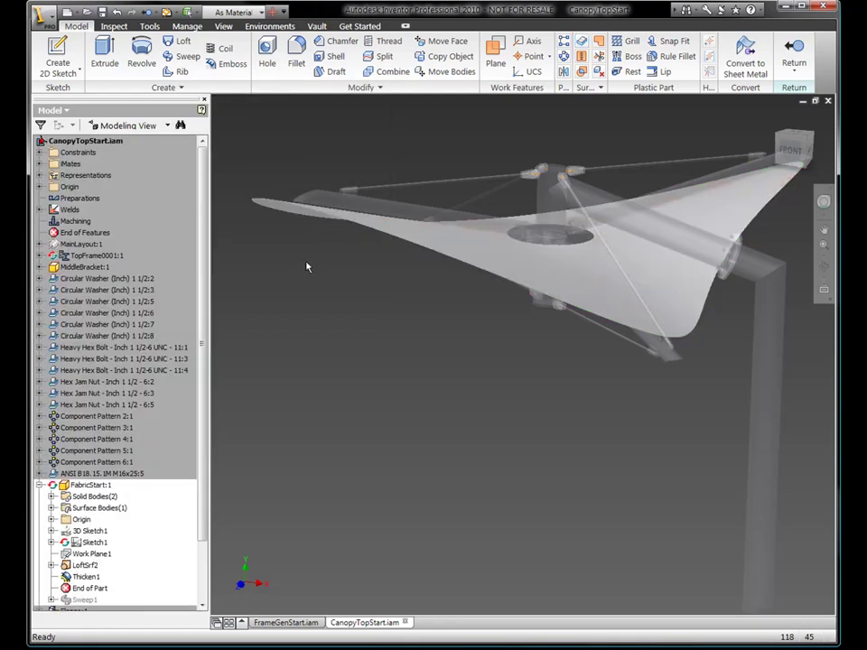
# Suppress LoftSrf2 and move End of Part below Sweep1 to include the edge cable
pyautogui.rightClick(87, 566)
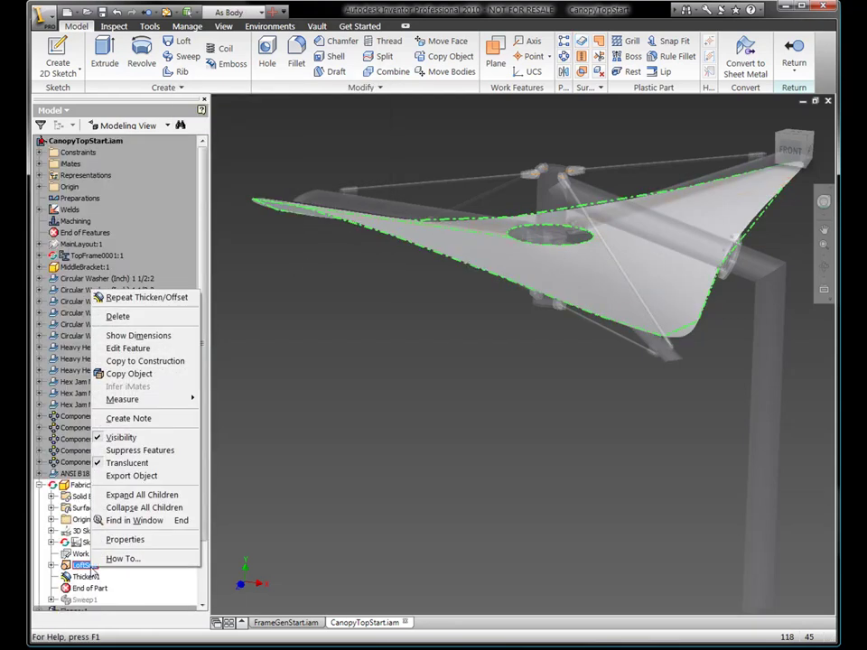
pyautogui.click(126, 450)
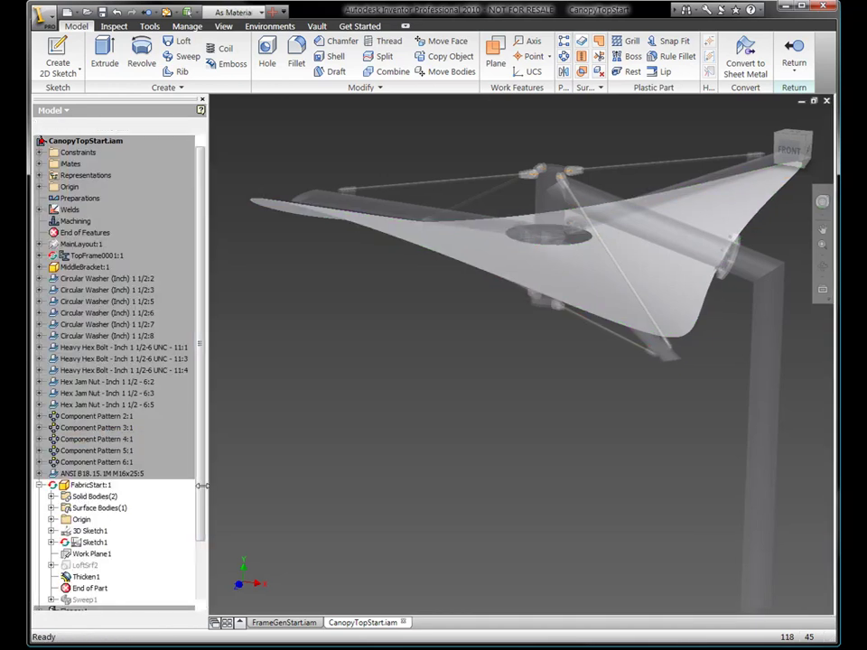
pyautogui.scroll(-2, 100, 506)
pyautogui.moveTo(87, 522); pyautogui.dragTo(87, 535)
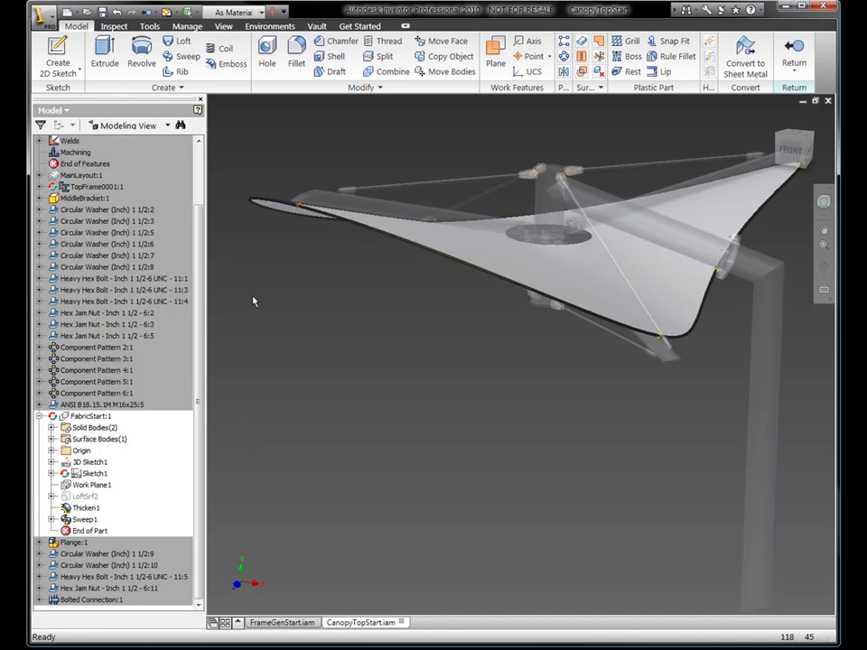
# Zoom in on the cable at the canopy tip, then zoom back out to the whole canopy
pyautogui.hotkey('shift', 'F3')
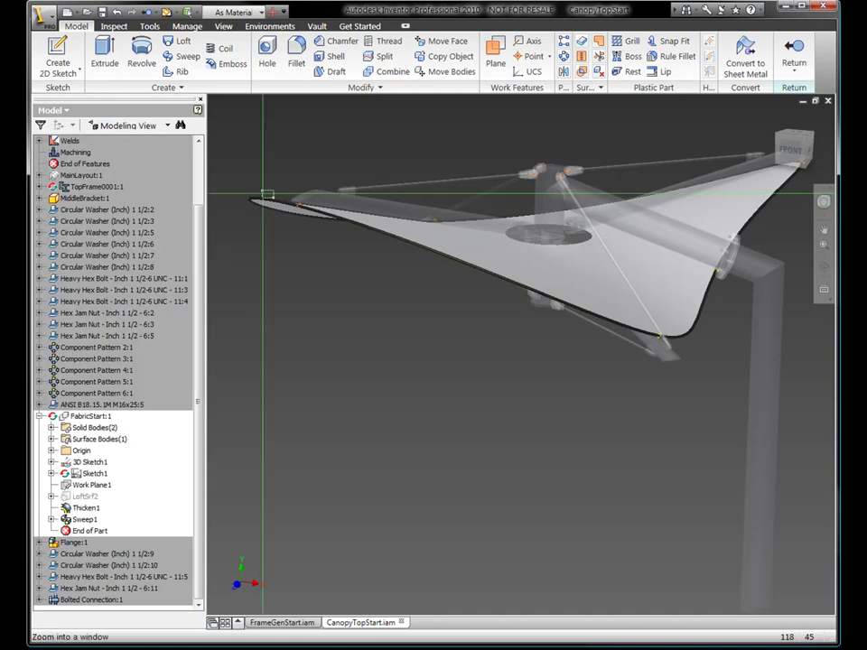
pyautogui.moveTo(278, 192); pyautogui.dragTo(322, 228)
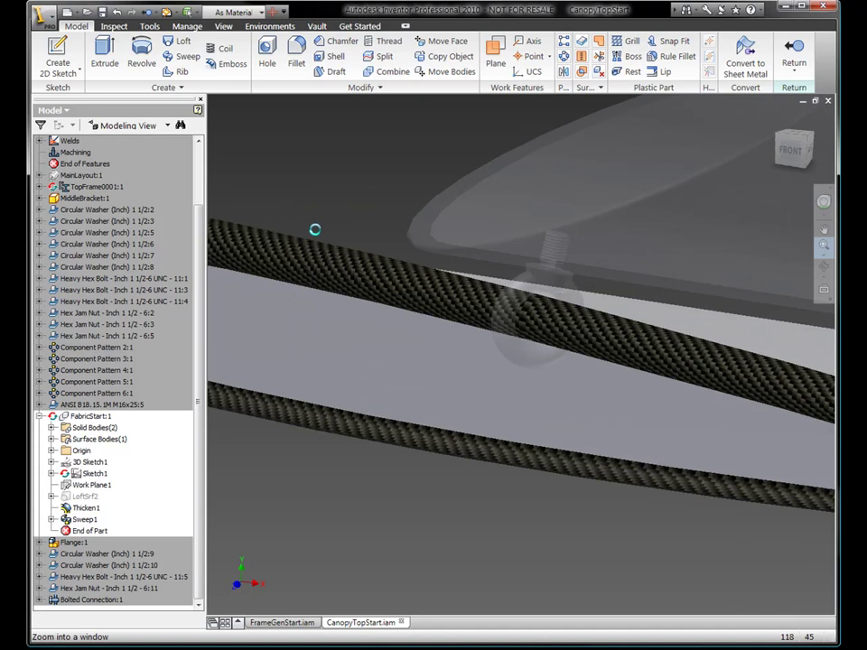
pyautogui.press('Escape')
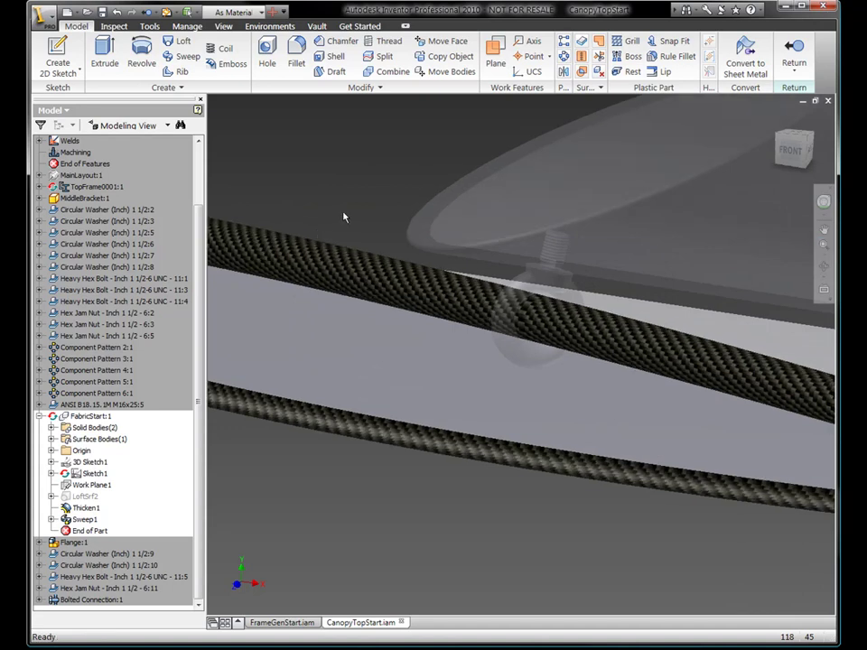
pyautogui.press('F5')
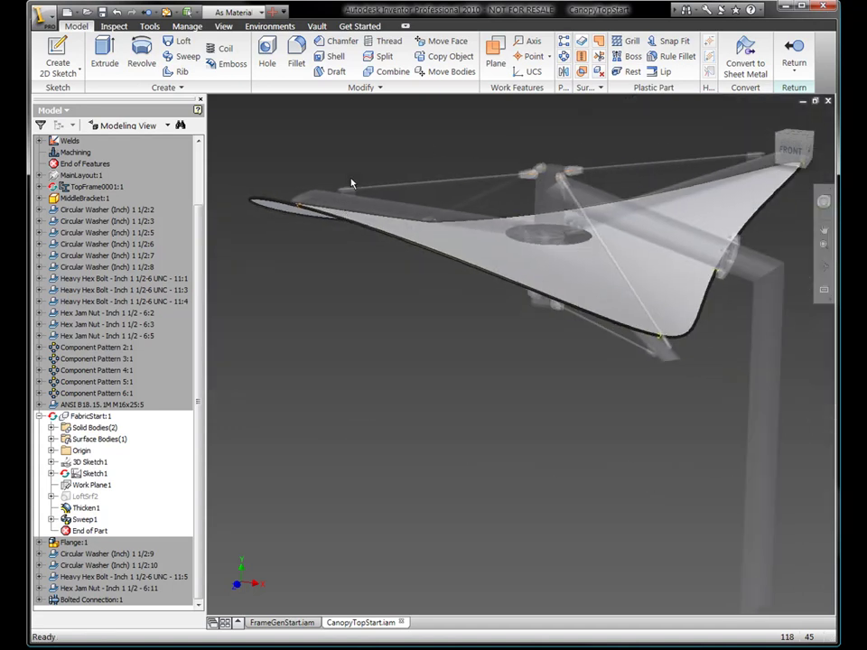
# Return to the top-level CanopyTopStart assembly, enable Ground Shadow, and orbit to a new angle
pyautogui.click(795, 72)
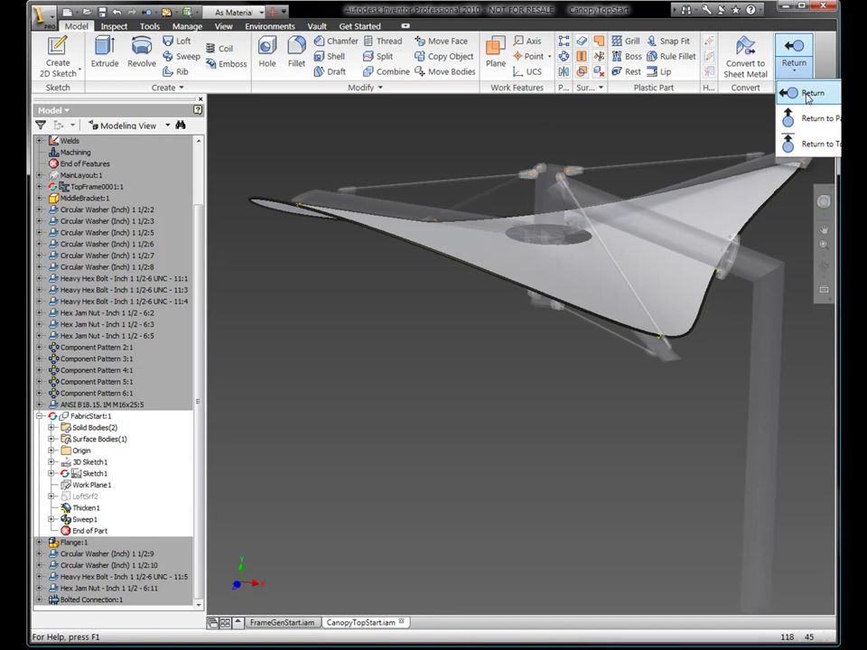
pyautogui.click(811, 144)
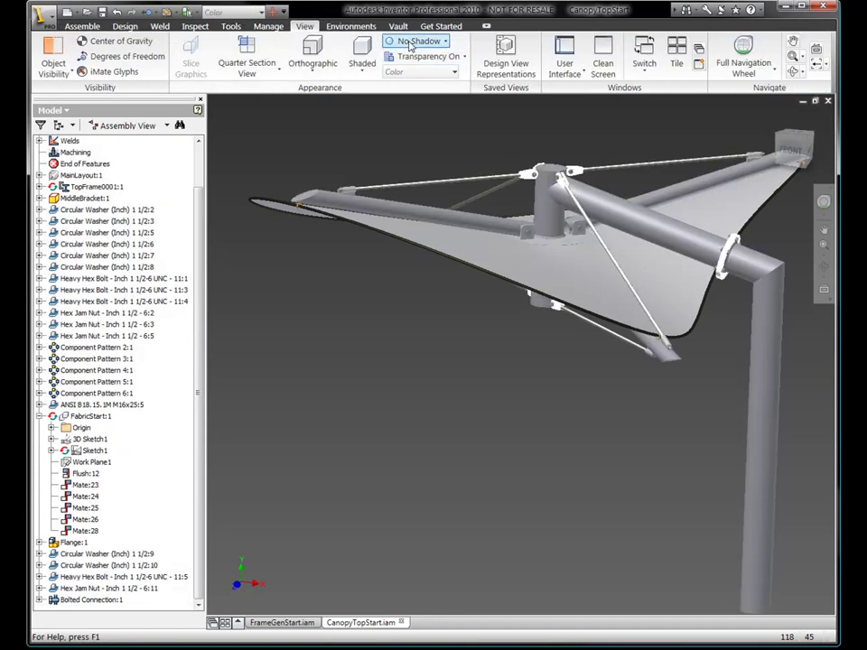
pyautogui.click(411, 42)
pyautogui.click(426, 86)
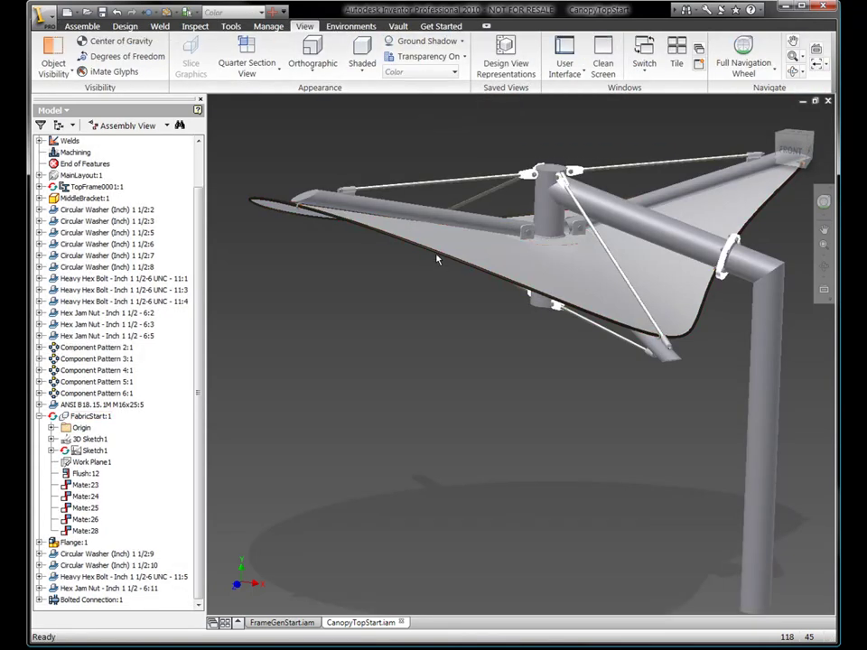
pyautogui.keyDown('shift'); pyautogui.moveTo(575, 398); pyautogui.dragTo(645, 395, button='middle'); pyautogui.keyUp('shift')
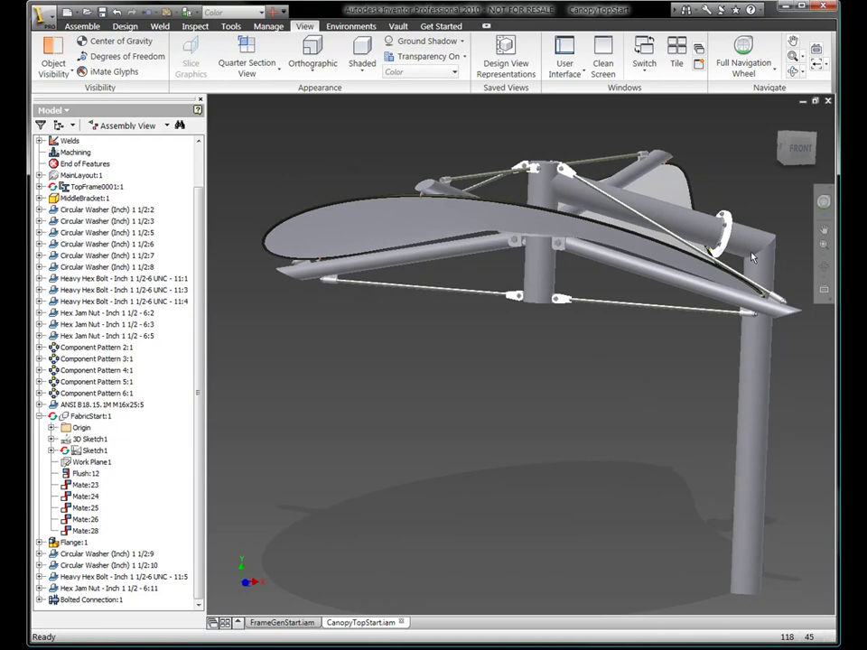